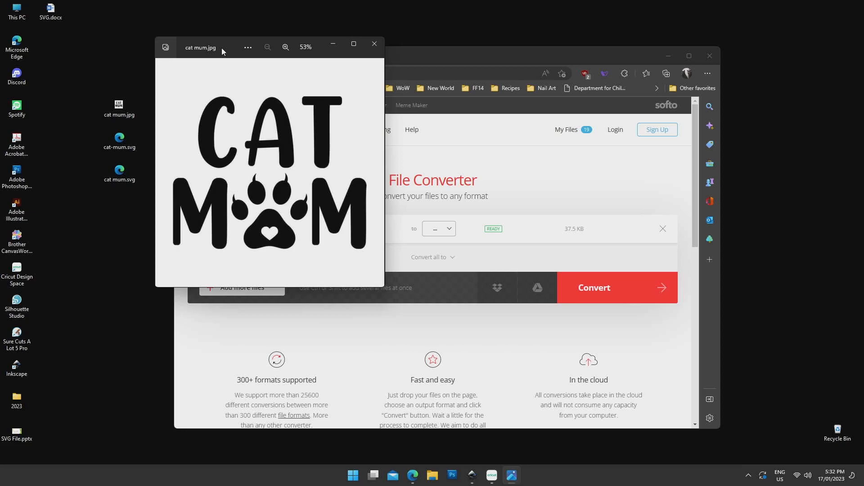
# Step: Move the cat mum.jpg preview aside and minimize it to uncover the file converter page
pyautogui.moveTo(222, 51)
pyautogui.mouseDown()
pyautogui.moveTo(225, 61)
pyautogui.moveTo(220, 43)
pyautogui.mouseUp()
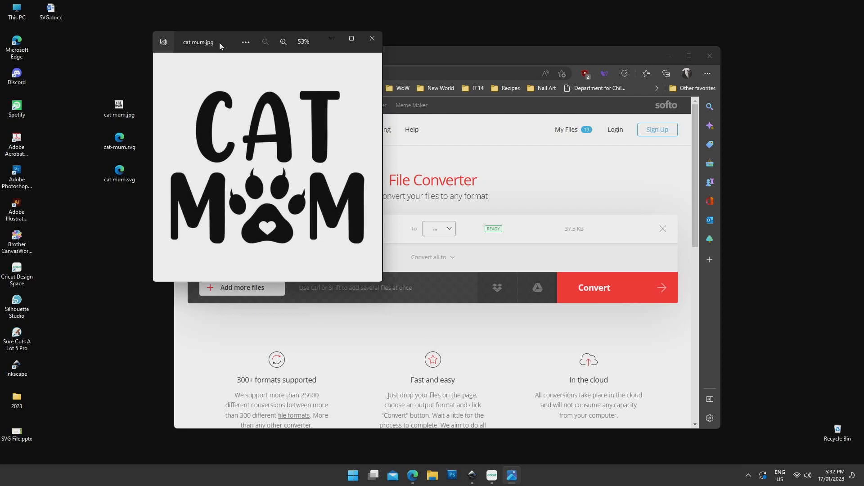
pyautogui.moveTo(219, 42); pyautogui.dragTo(220, 41)
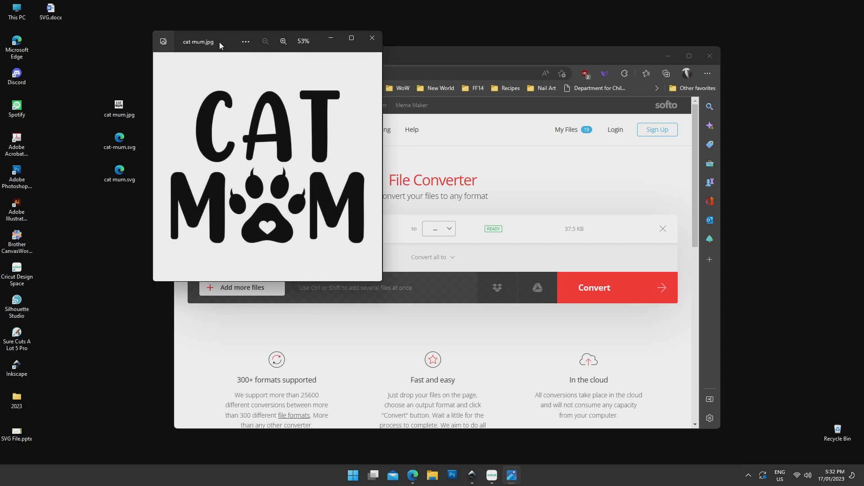
pyautogui.moveTo(219, 42); pyautogui.dragTo(186, 42)
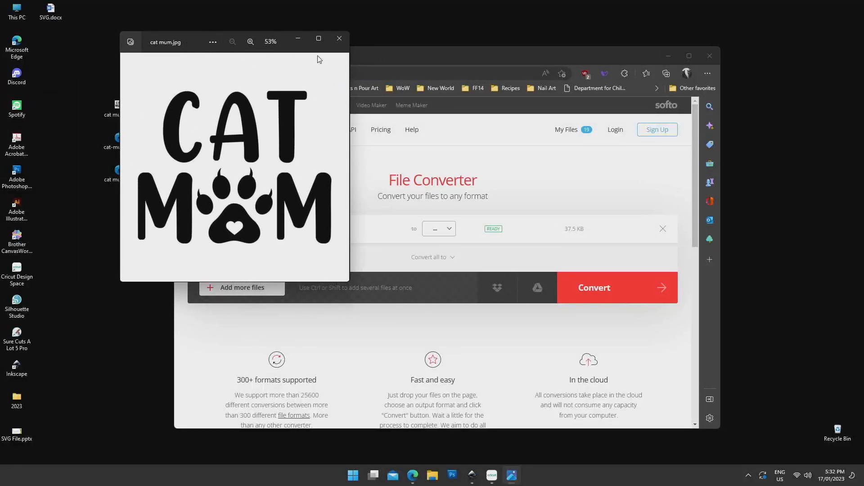
pyautogui.click(303, 40)
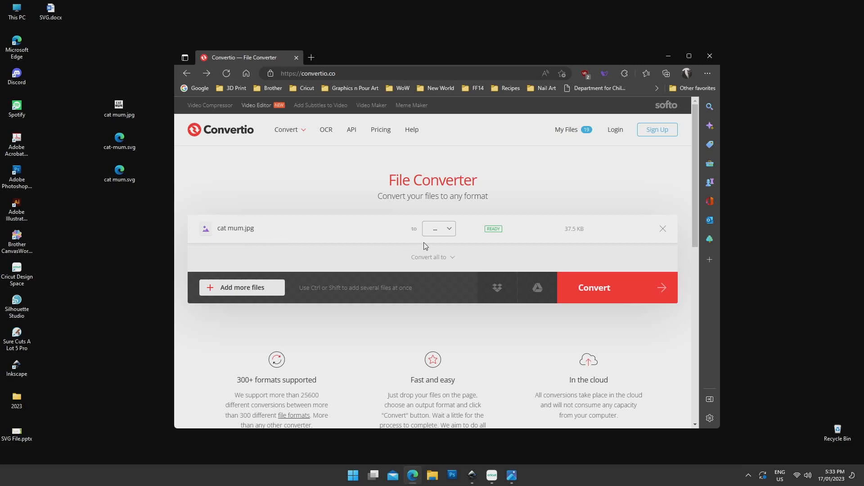
# Step: Set the output format of cat mum.jpg to the vector type SVG and convert the file
pyautogui.click(436, 232)
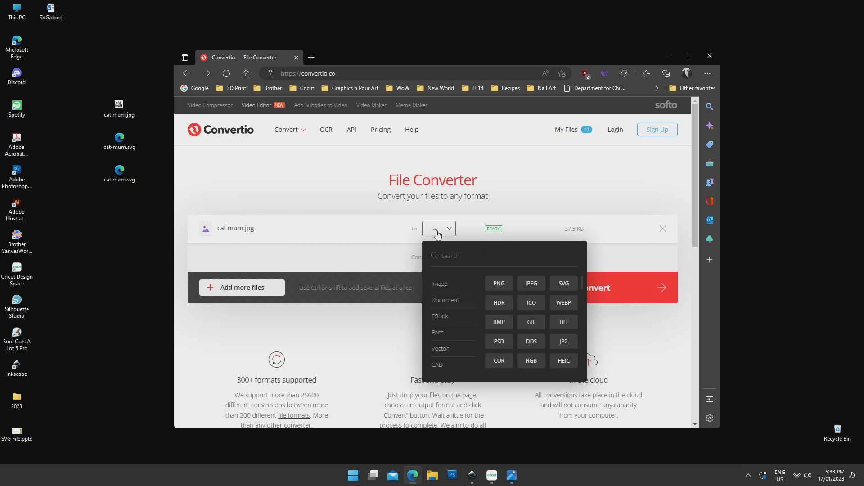
pyautogui.moveTo(454, 355)
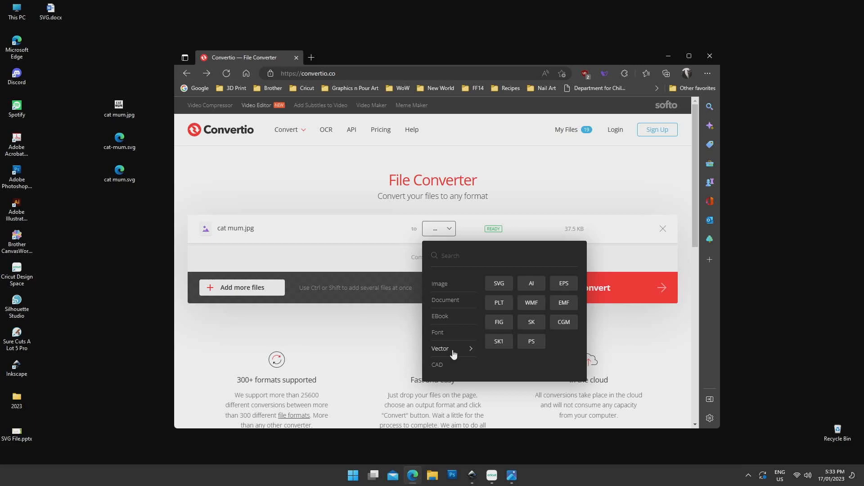
pyautogui.click(495, 288)
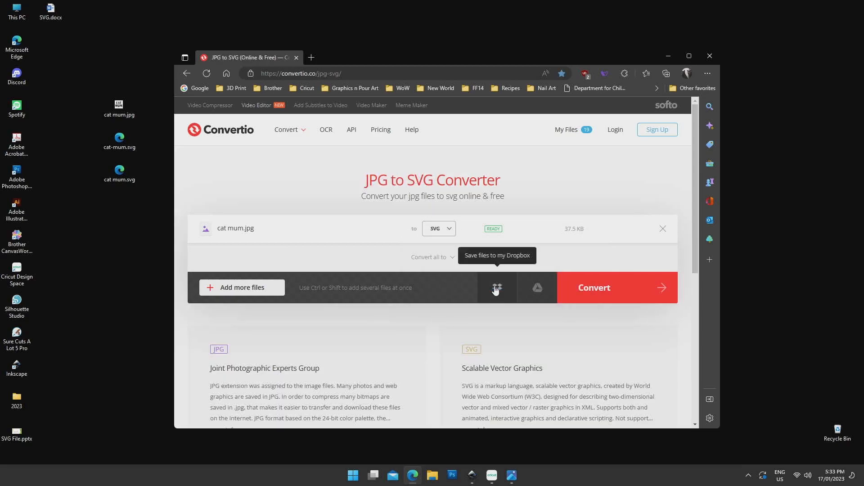
pyautogui.click(628, 293)
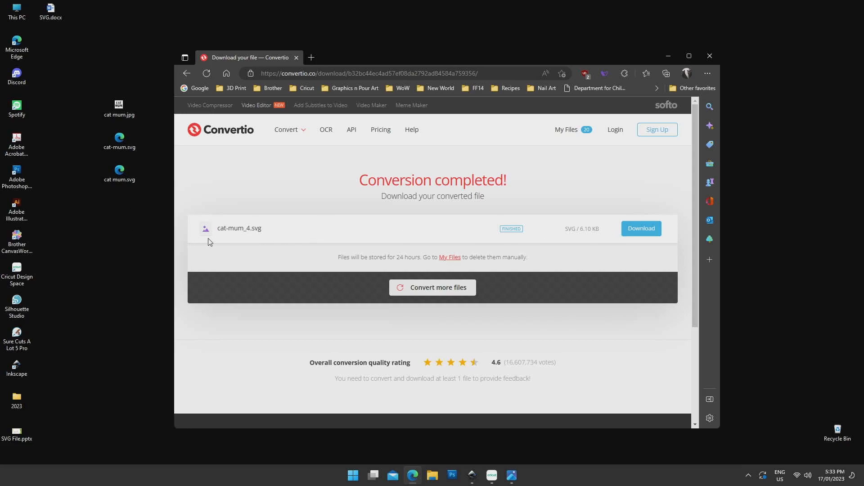
# Step: Download cat-mum_4.svg and show it in its folder, closing that folder and minimizing the browser
pyautogui.click(643, 231)
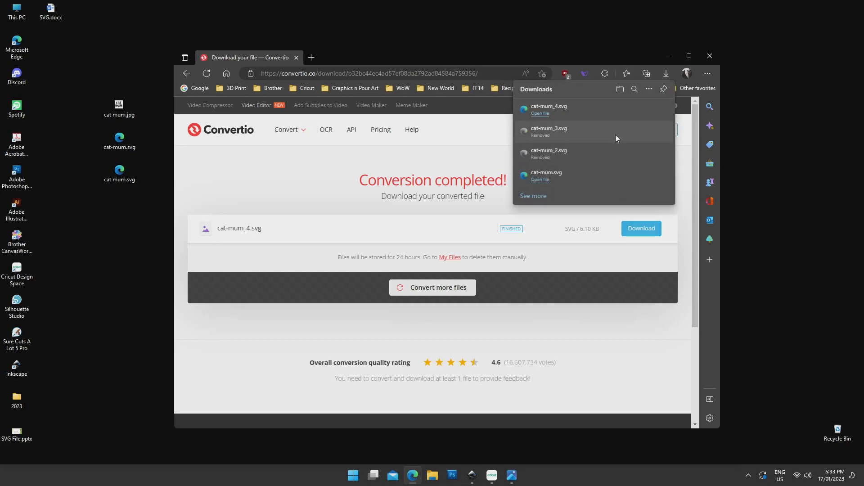
pyautogui.click(635, 109)
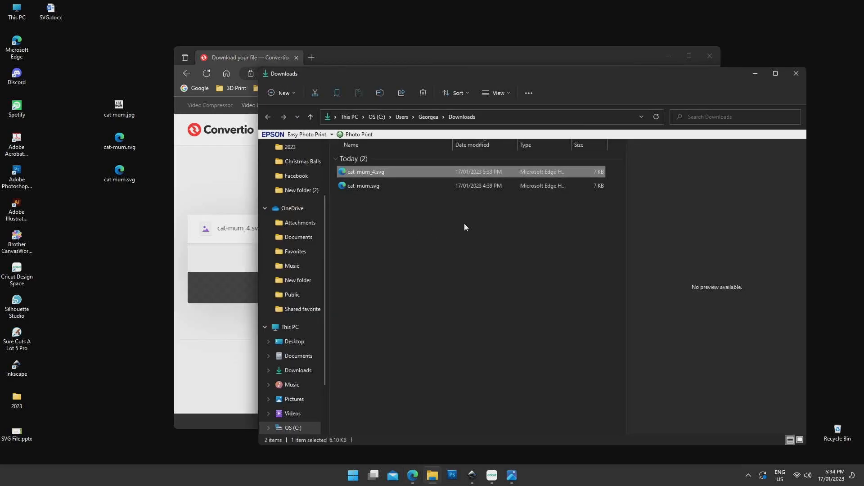
pyautogui.click(801, 75)
pyautogui.click(668, 56)
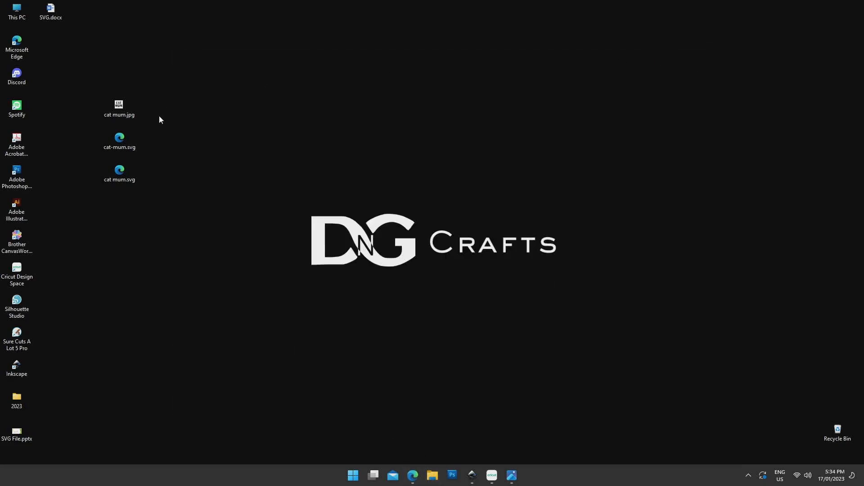
# Step: Set cat-mum.svg apart from the other desktop files and open it to inspect the lettering and paw design
pyautogui.moveTo(123, 147); pyautogui.dragTo(161, 139)
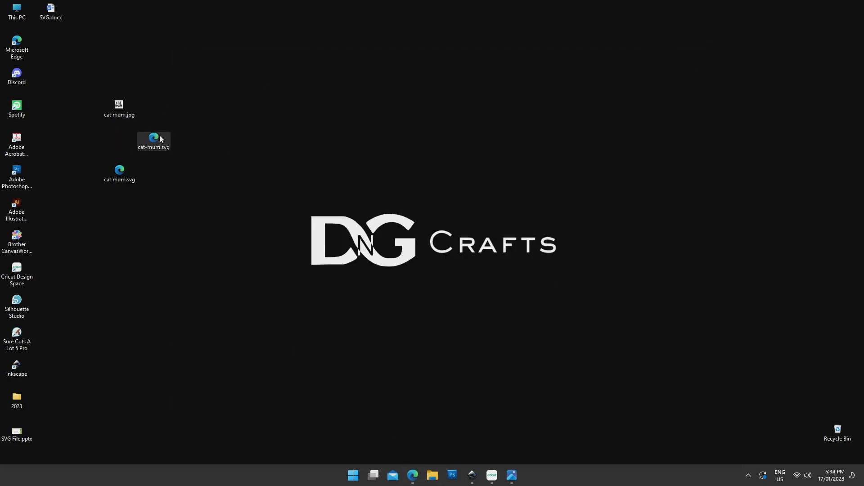
pyautogui.doubleClick(154, 141)
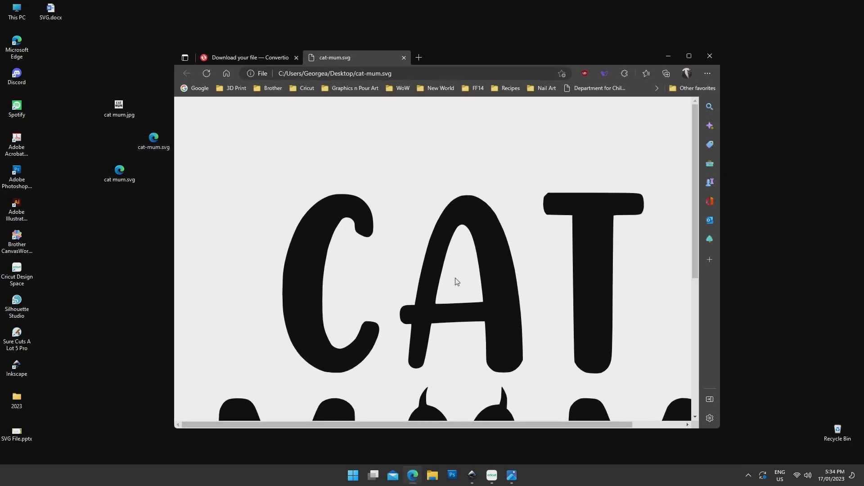
pyautogui.scroll(-5, 455, 283)
pyautogui.scroll(4, 461, 292)
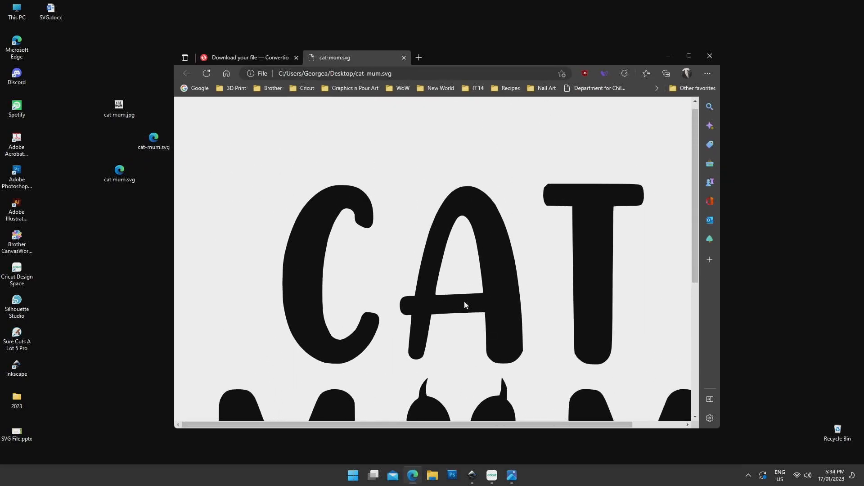
pyautogui.scroll(-3, 422, 232)
# Step: Open the original cat mum.jpg for comparison, close both image previews and the cat-mum.svg tab, and minimize the browser
pyautogui.doubleClick(114, 104)
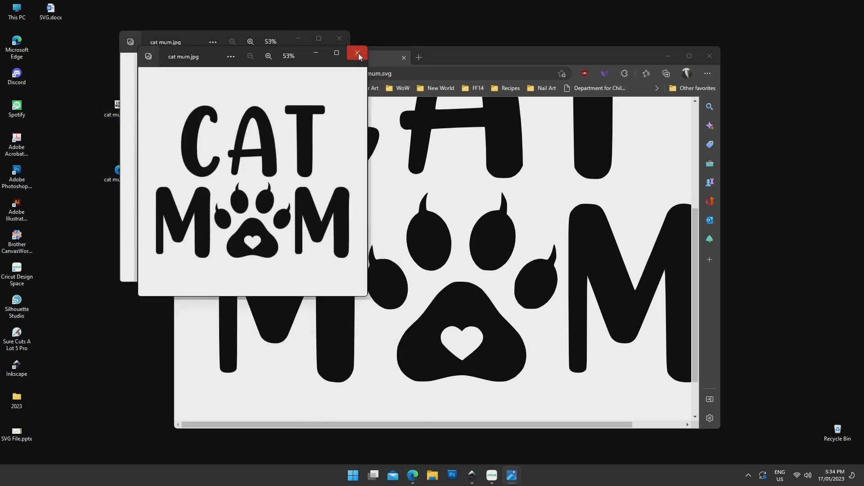
pyautogui.click(359, 53)
pyautogui.click(339, 40)
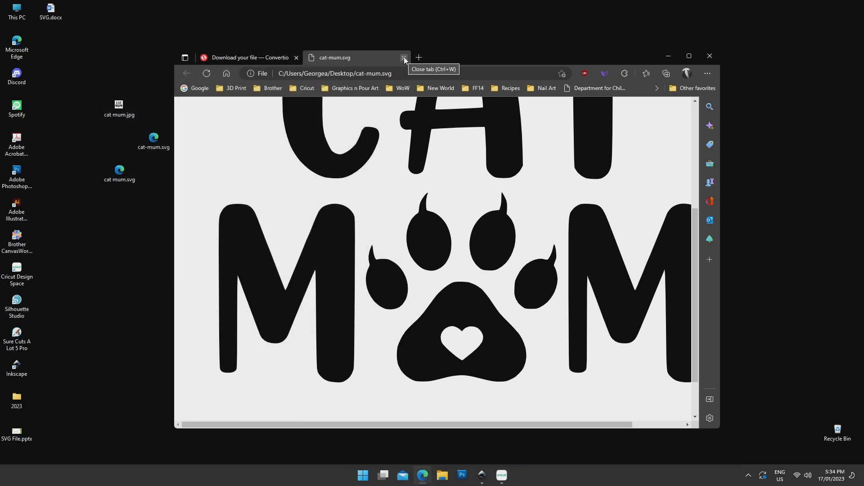
pyautogui.click(404, 58)
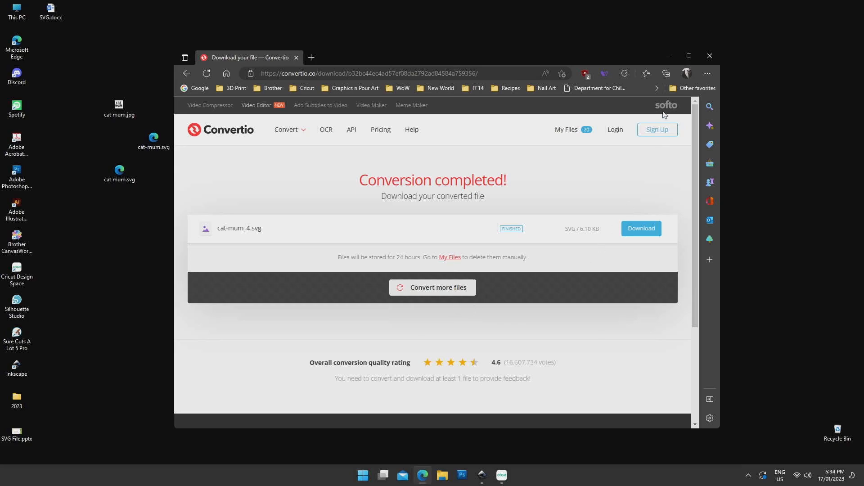
pyautogui.click(668, 55)
# Step: Switch to Inkscape and import cat mum.jpg from the desktop onto the page as an embedded image
pyautogui.moveTo(480, 480)
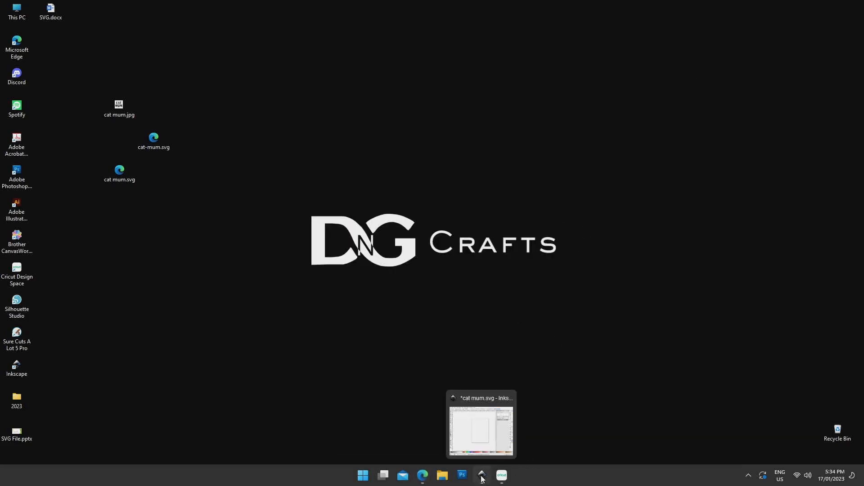
pyautogui.click(482, 476)
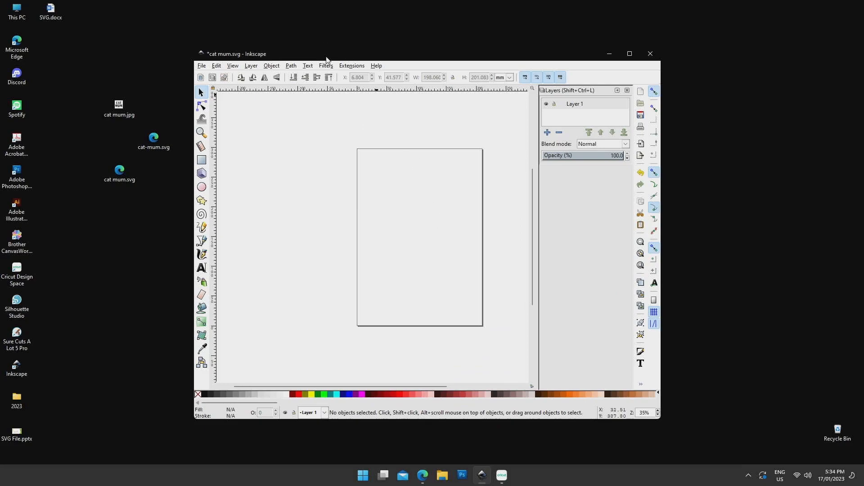
pyautogui.moveTo(327, 58); pyautogui.dragTo(352, 50)
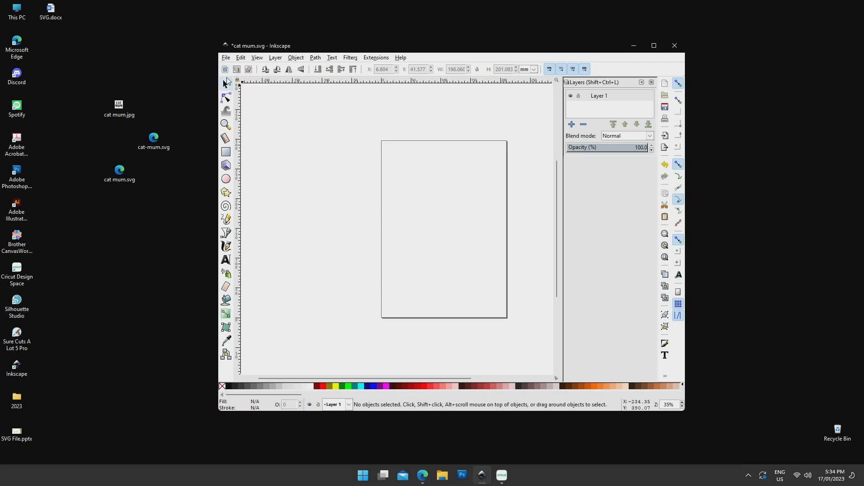
pyautogui.click(226, 59)
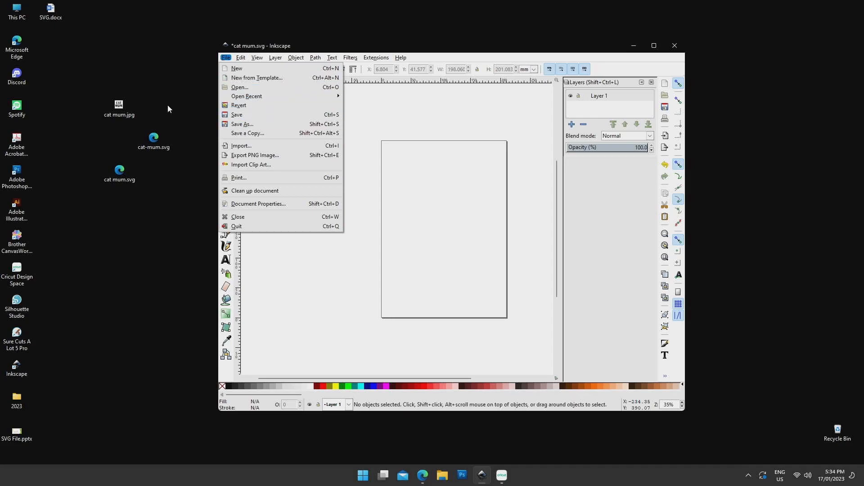
pyautogui.moveTo(118, 108); pyautogui.dragTo(416, 212)
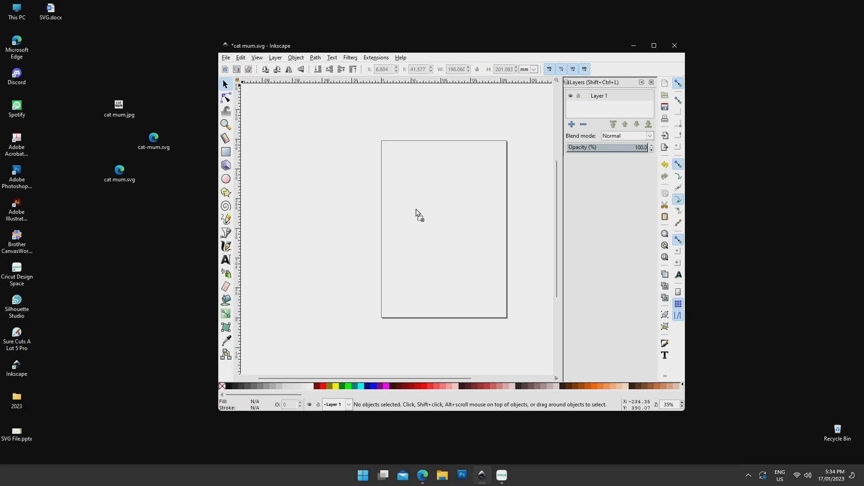
pyautogui.moveTo(415, 212); pyautogui.dragTo(416, 213)
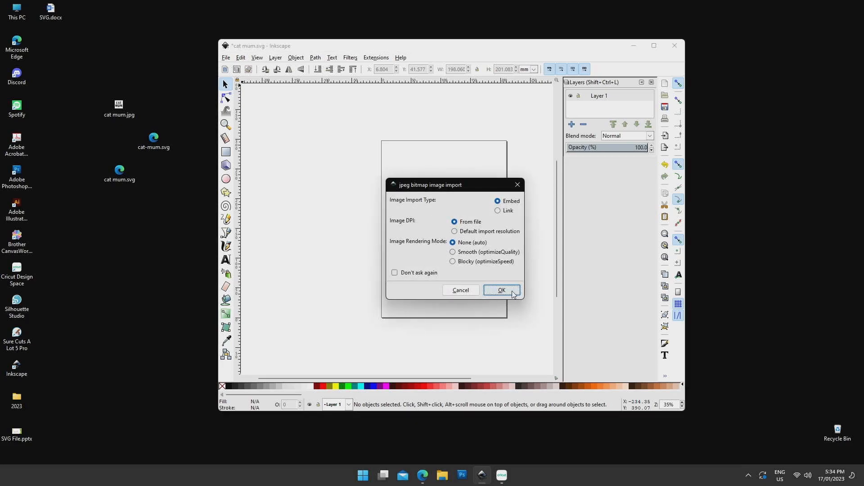
pyautogui.click(498, 288)
# Step: Scale the imported image down to about 180 by 197 mm and position it within the page
pyautogui.moveTo(513, 294); pyautogui.dragTo(444, 235)
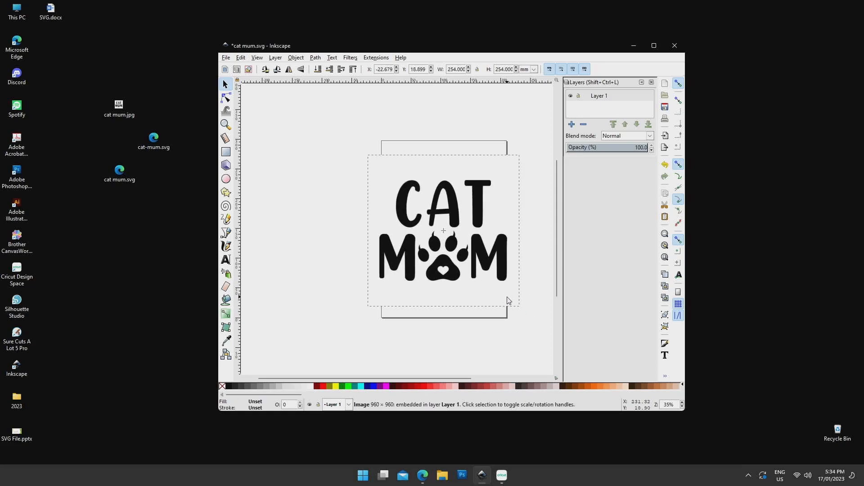
pyautogui.moveTo(522, 309); pyautogui.dragTo(481, 280)
pyautogui.moveTo(429, 237); pyautogui.dragTo(450, 252)
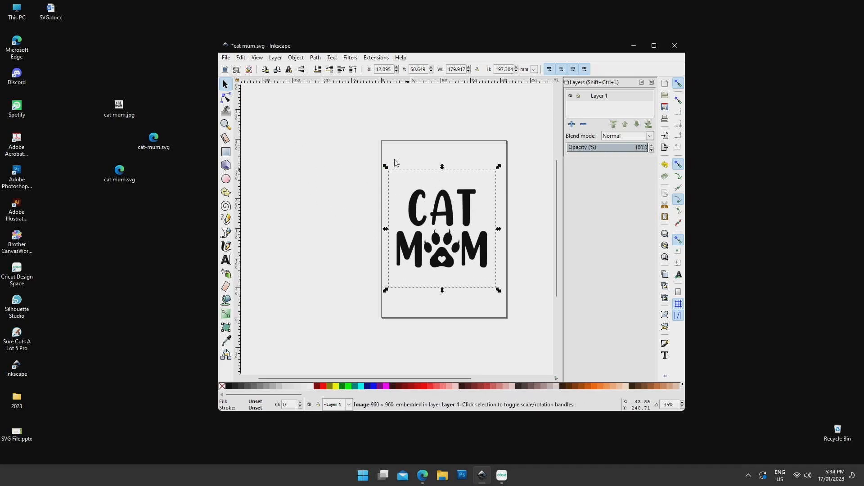
pyautogui.click(226, 58)
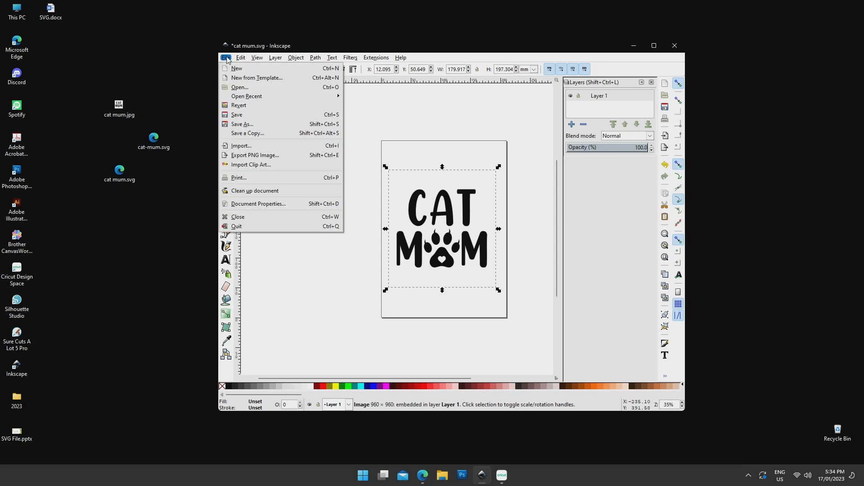
pyautogui.click(252, 125)
pyautogui.click(349, 230)
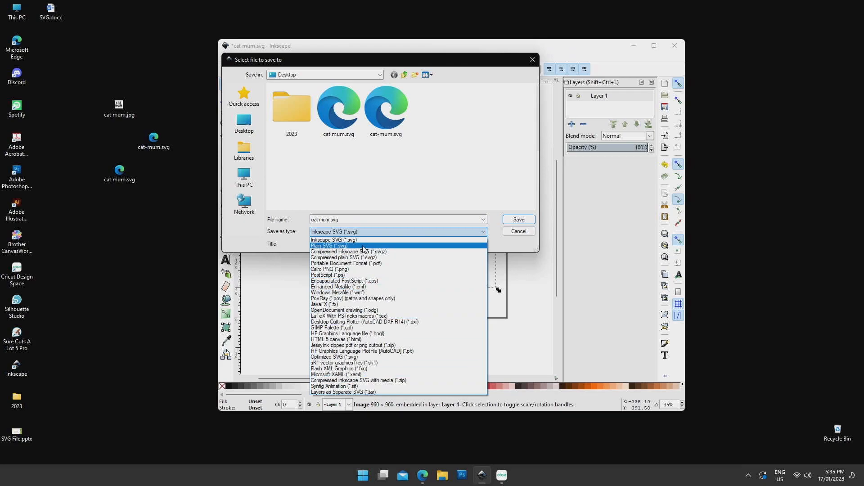
pyautogui.click(364, 246)
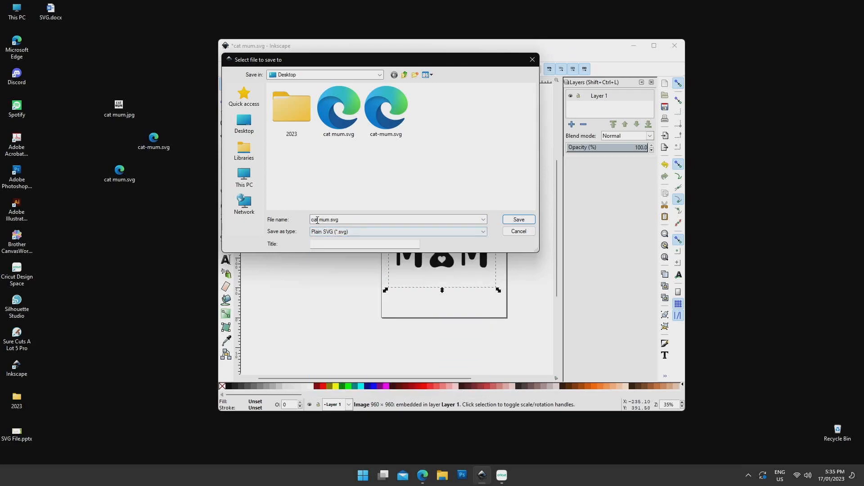
pyautogui.click(518, 231)
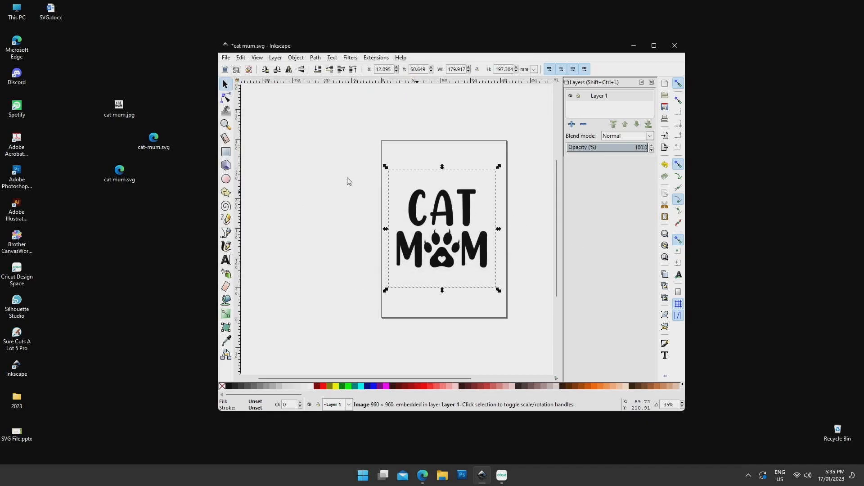
# Step: Set cat mum.svg apart on the desktop, open it to inspect the whole design, and close its tab
pyautogui.moveTo(119, 174); pyautogui.dragTo(151, 177)
pyautogui.doubleClick(151, 177)
pyautogui.scroll(-5, 370, 307)
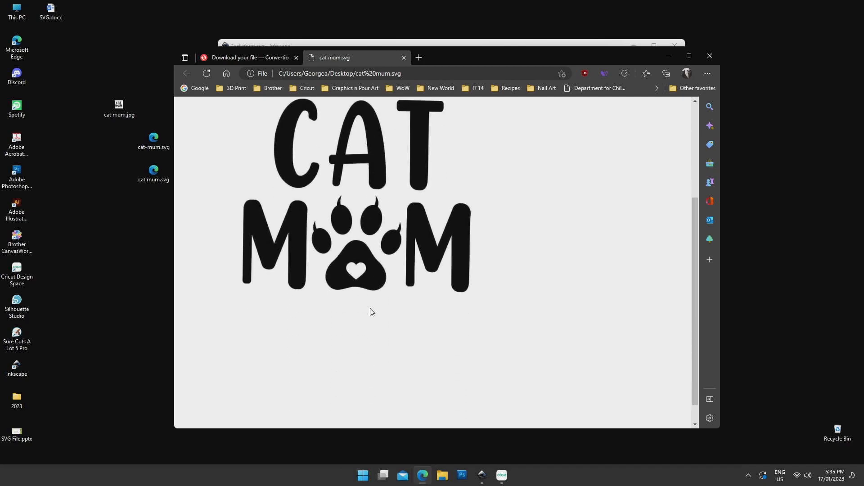
pyautogui.scroll(4, 372, 311)
pyautogui.scroll(-2, 374, 314)
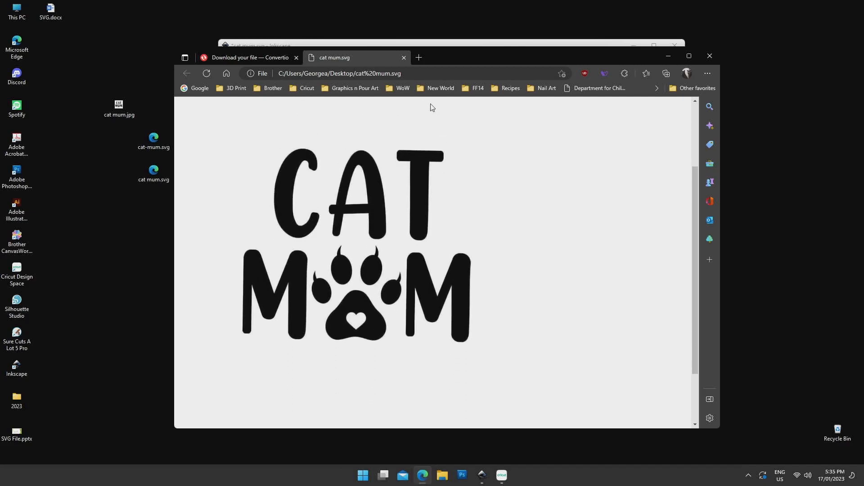
pyautogui.click(404, 58)
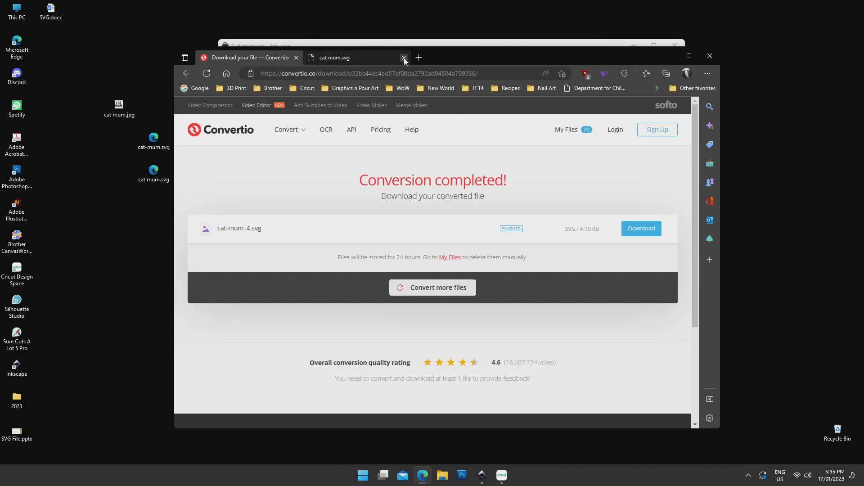
# Step: Minimize the browser and Inkscape windows and switch to Cricut Design Space
pyautogui.click(670, 57)
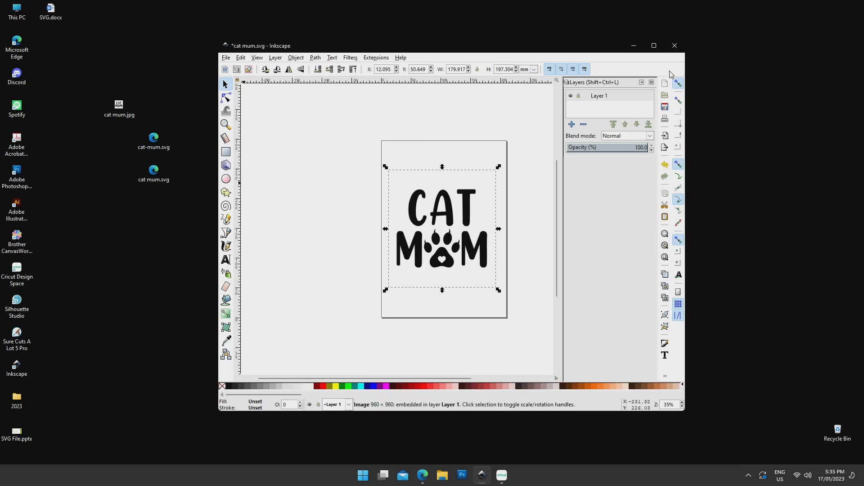
pyautogui.click(635, 49)
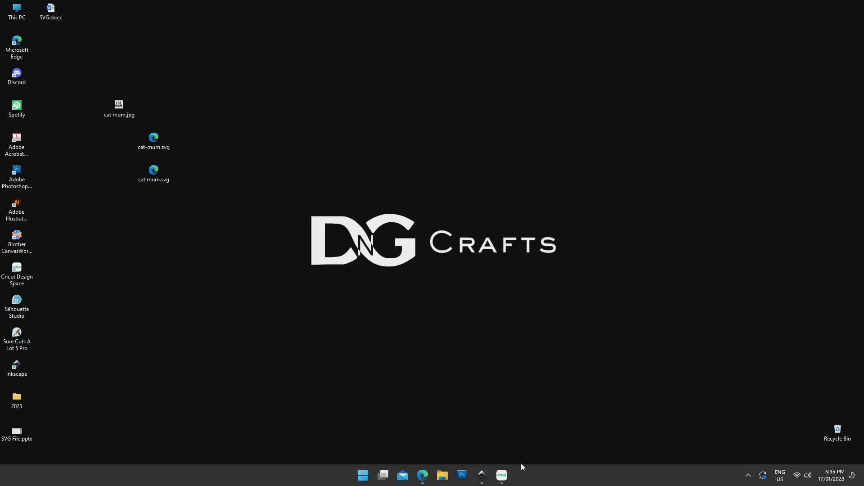
pyautogui.moveTo(503, 476)
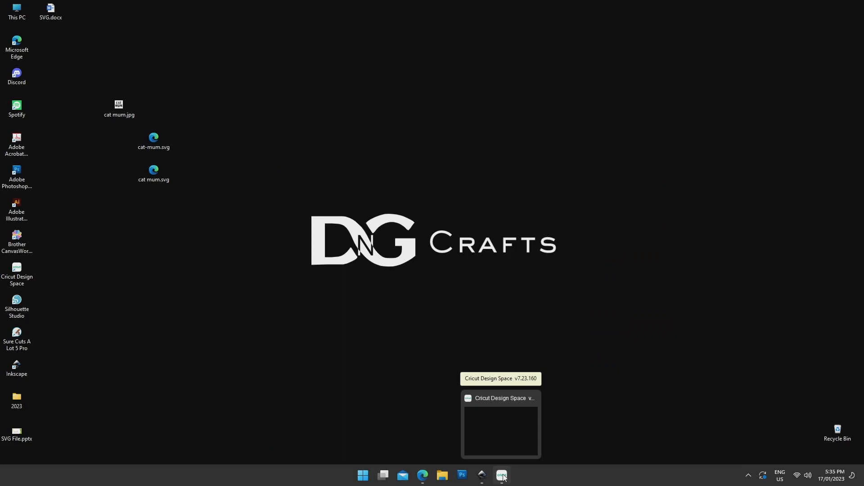
pyautogui.click(502, 477)
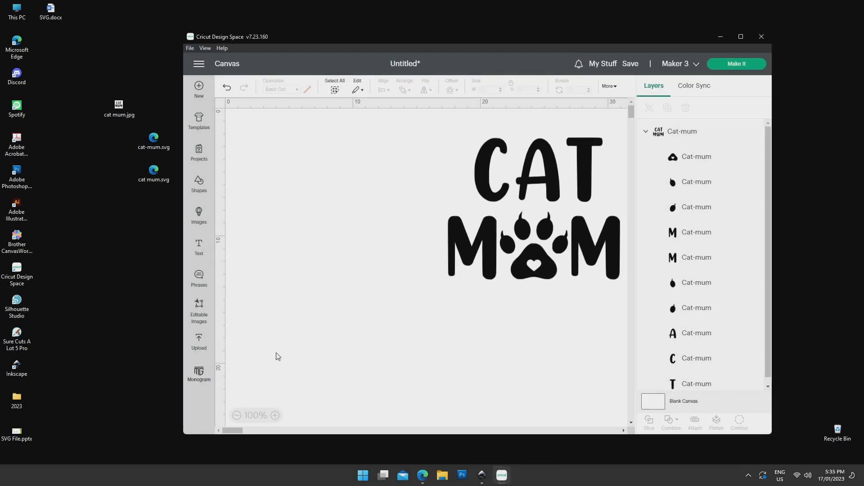
# Step: Start an image upload with cat mum.jpg from the desktop and set its image type to Complex
pyautogui.click(201, 343)
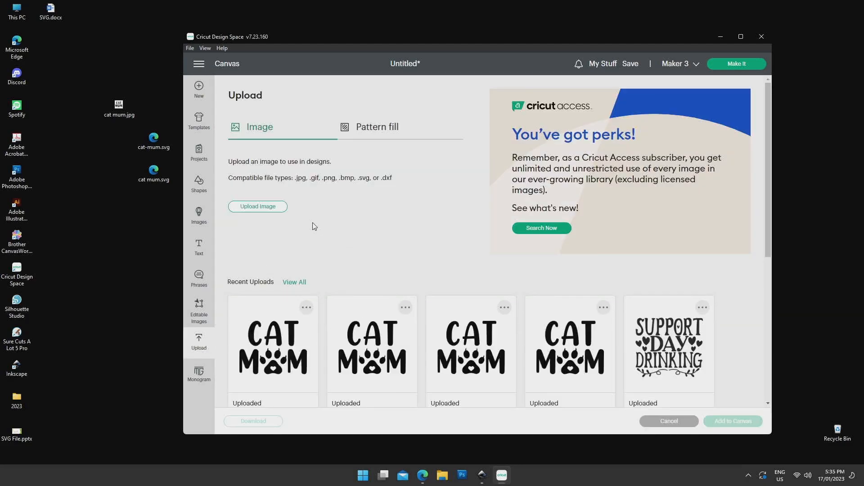
pyautogui.click(269, 208)
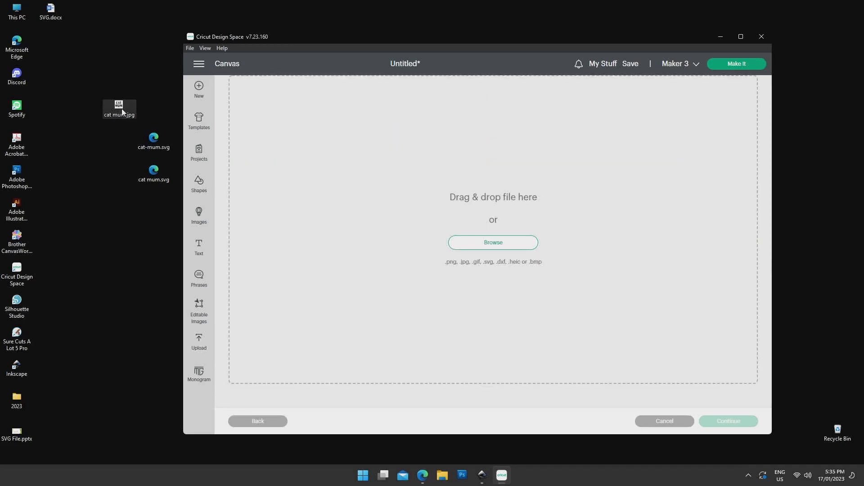
pyautogui.moveTo(122, 111); pyautogui.dragTo(456, 234)
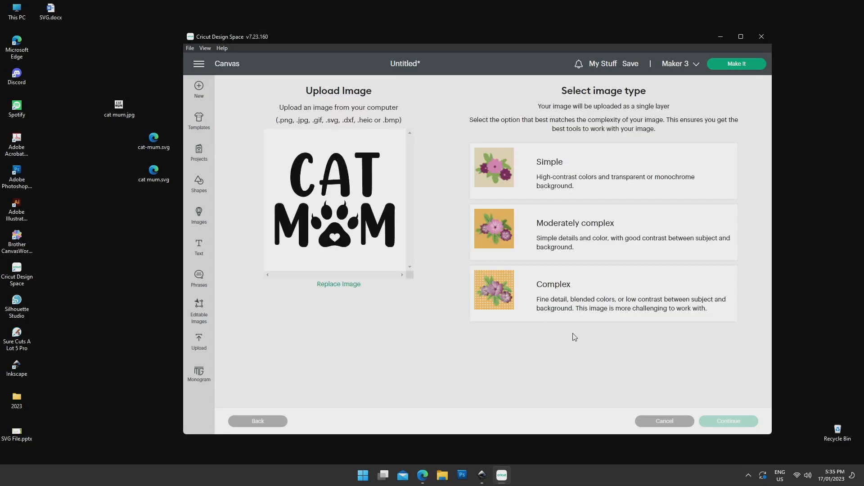
pyautogui.click(599, 294)
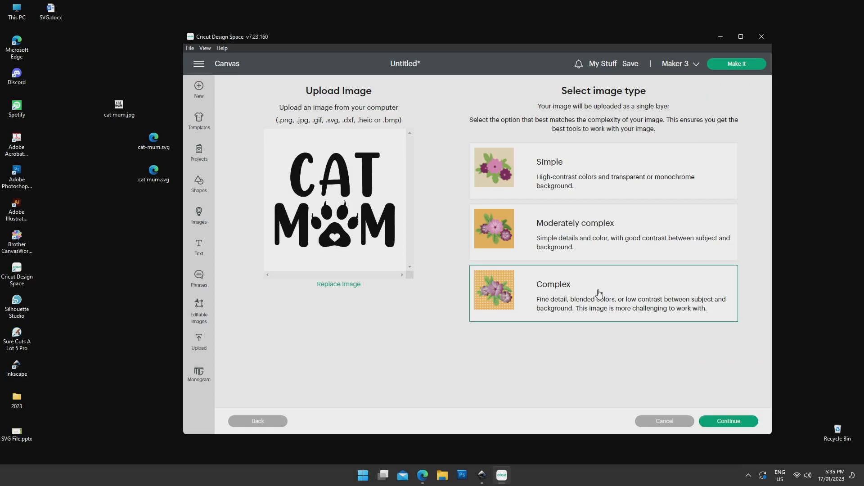
pyautogui.click(740, 424)
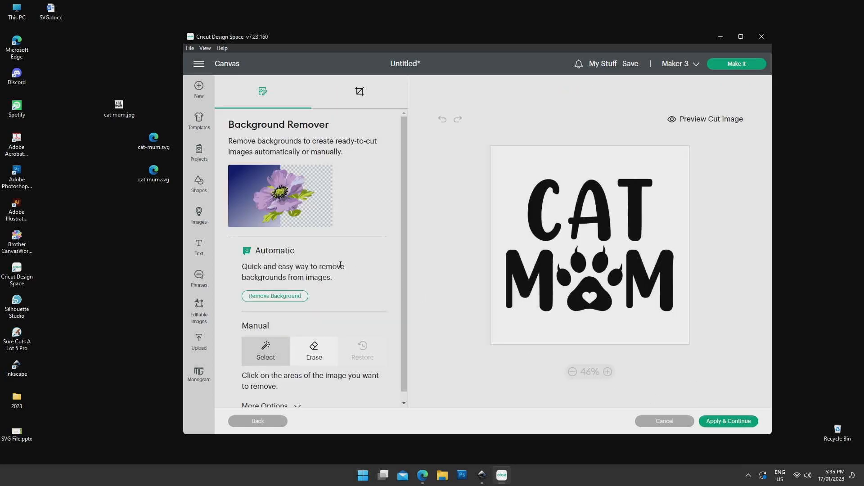
# Step: Remove the image background automatically and upload the result as a Print Then Cut image
pyautogui.click(290, 297)
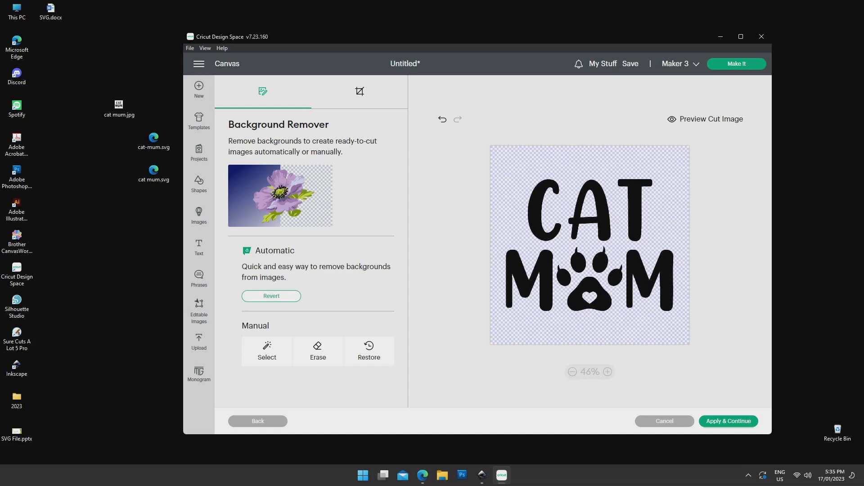
pyautogui.click(735, 421)
pyautogui.click(533, 304)
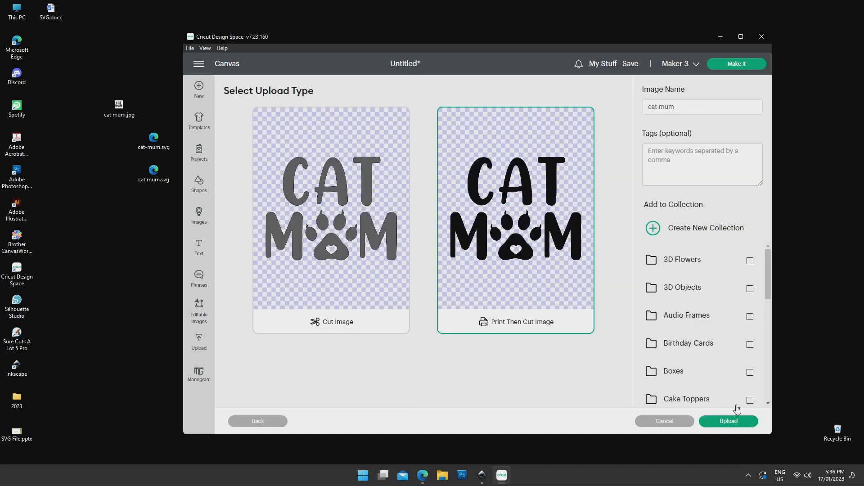
pyautogui.click(735, 423)
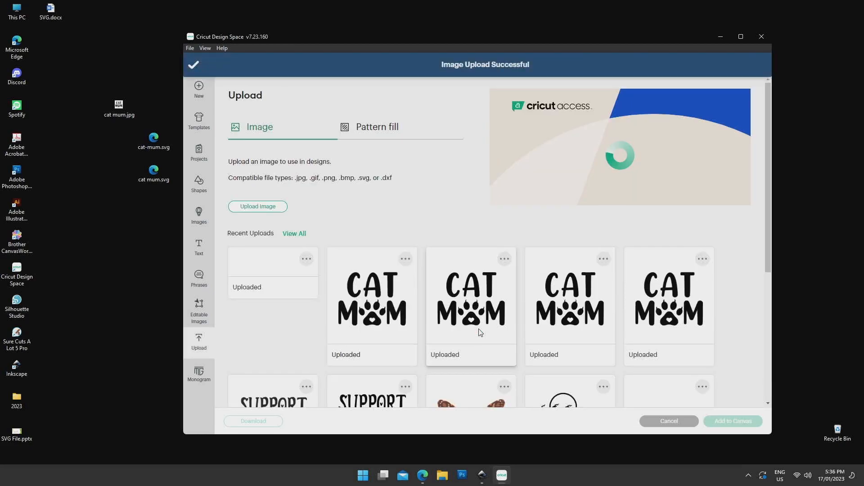
# Step: Add the newly uploaded Cat Mum image to the canvas, place it beside the existing design, and collapse the Cat-mum layer group
pyautogui.click(270, 316)
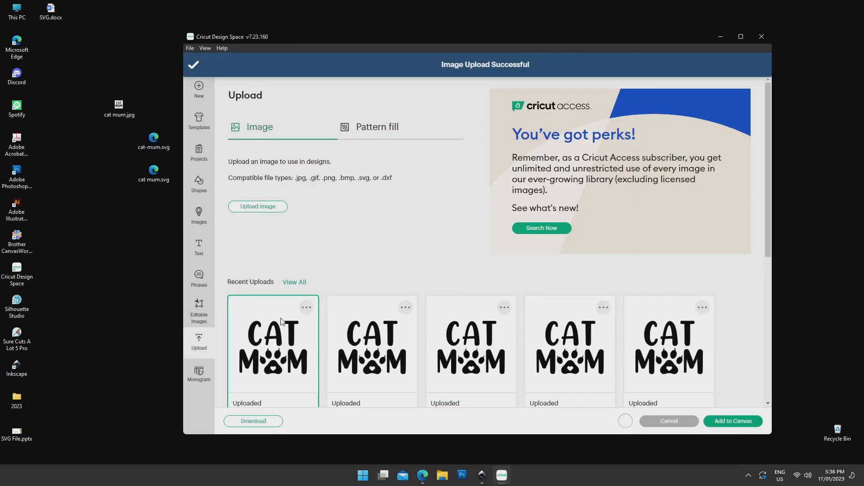
pyautogui.click(740, 422)
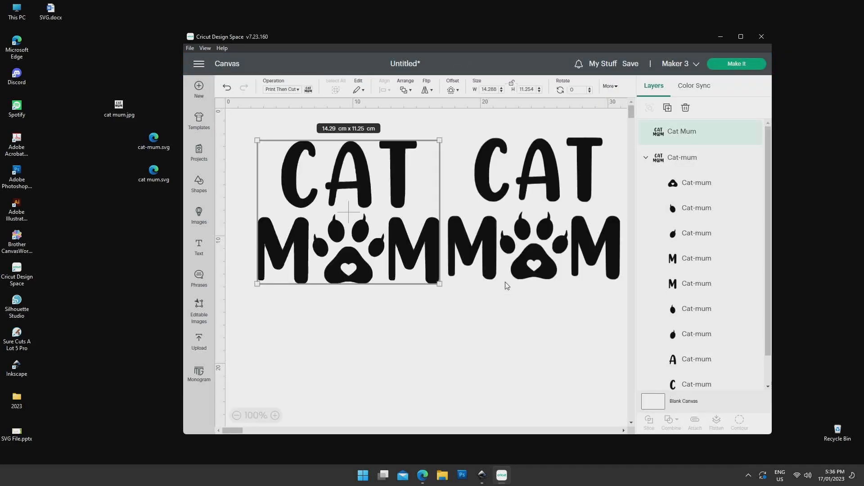
pyautogui.moveTo(366, 240); pyautogui.dragTo(353, 233)
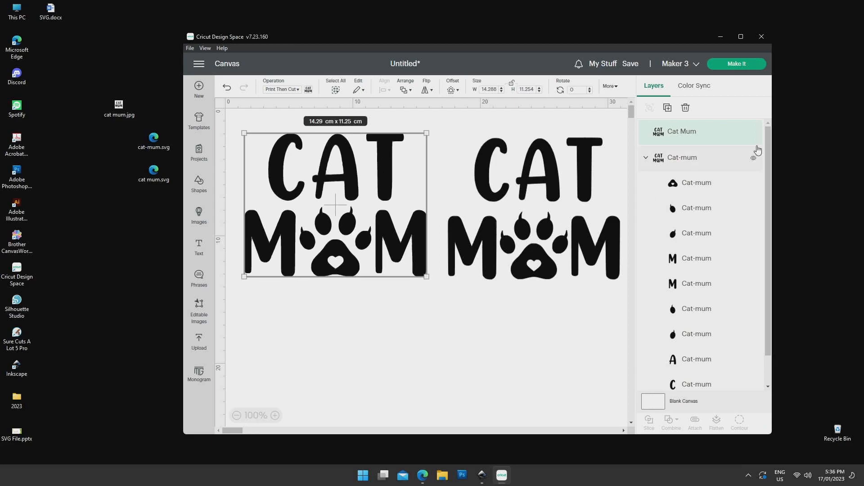
pyautogui.click(646, 157)
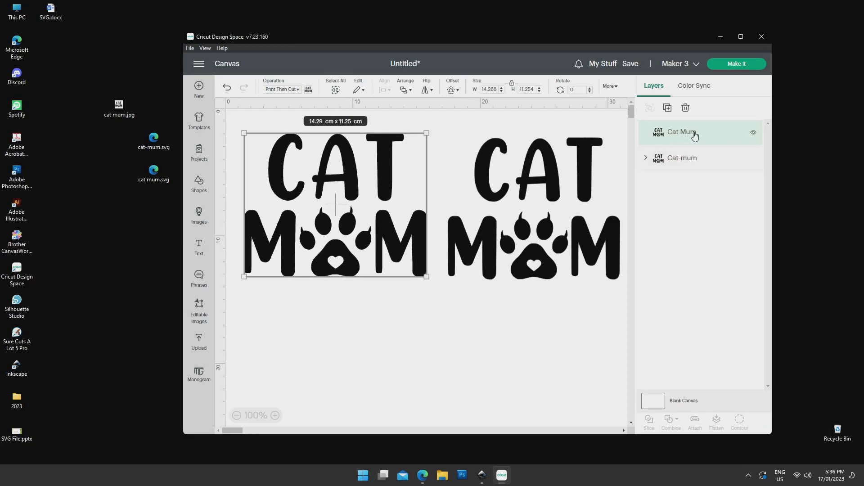
pyautogui.moveTo(340, 200)
pyautogui.mouseDown()
pyautogui.moveTo(339, 217)
pyautogui.moveTo(345, 200)
pyautogui.mouseUp()
# Step: Change the uploaded Cat Mum image to a Basic Cut in purple and move it lower on the canvas
pyautogui.click(294, 89)
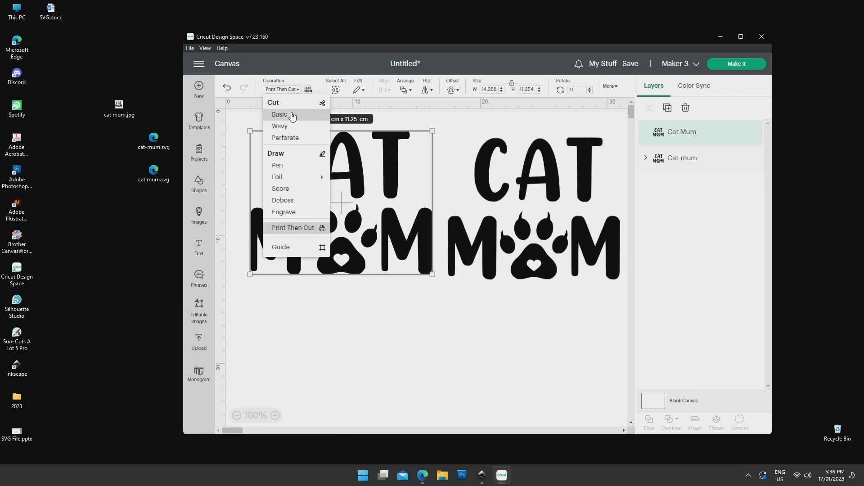
pyautogui.click(288, 113)
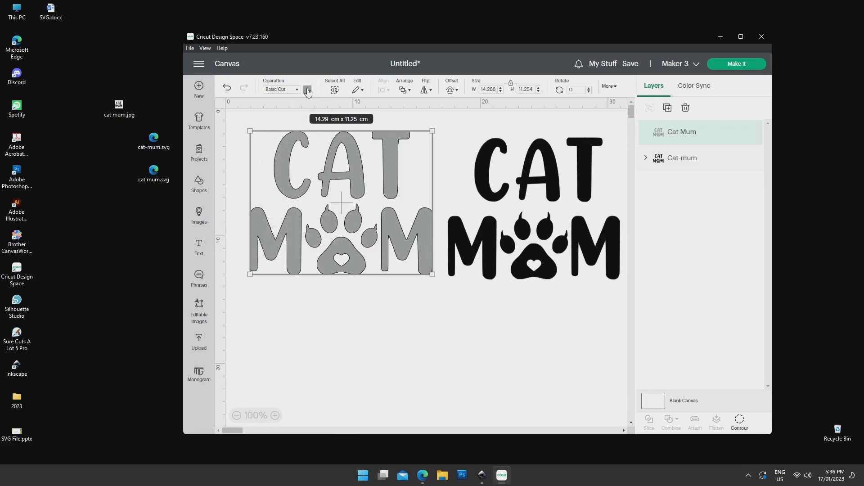
pyautogui.click(308, 90)
pyautogui.click(328, 153)
pyautogui.moveTo(394, 258); pyautogui.dragTo(391, 362)
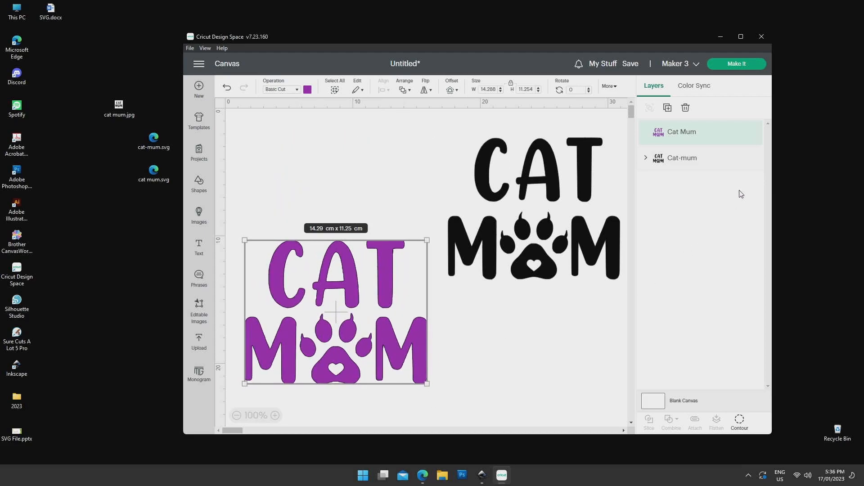
# Step: Duplicate the purple Cat Mum image, lay the copy over the original, and center-align both
pyautogui.click(668, 108)
pyautogui.moveTo(376, 171); pyautogui.dragTo(377, 286)
pyautogui.moveTo(270, 192); pyautogui.dragTo(411, 403)
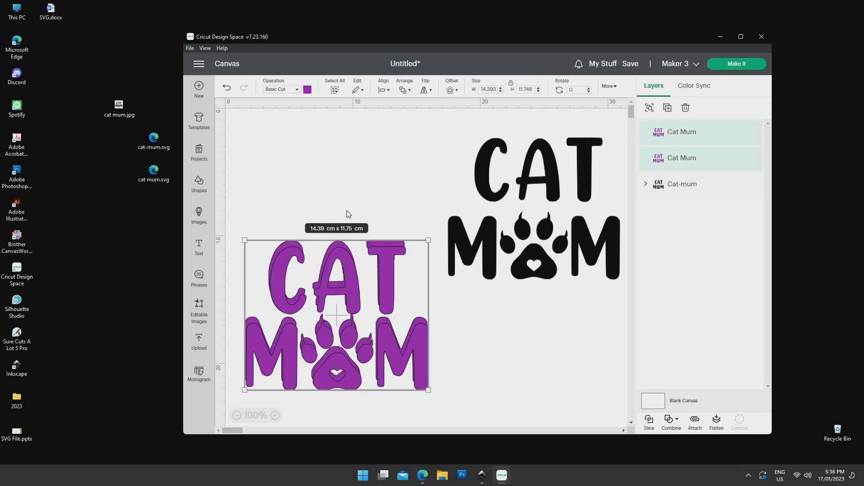
pyautogui.click(384, 90)
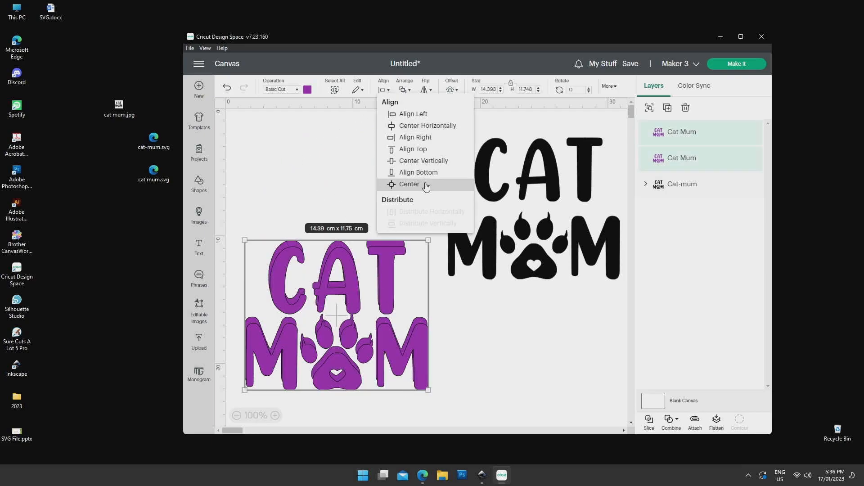
pyautogui.click(409, 184)
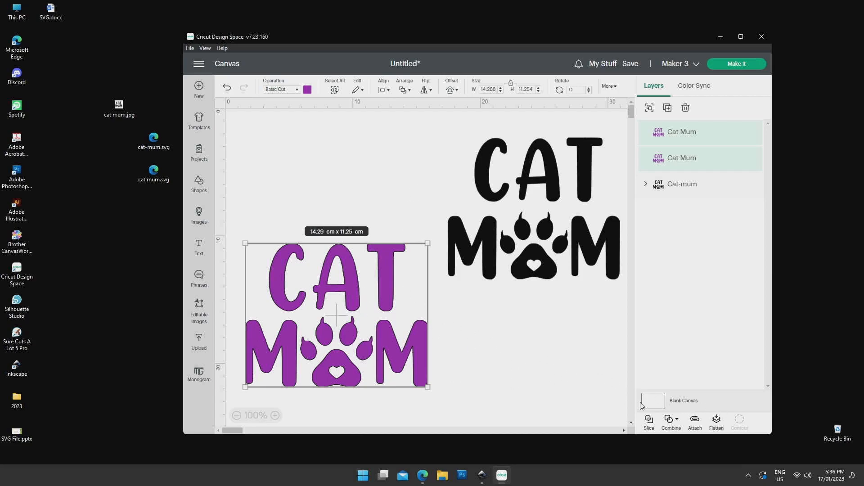
# Step: Hide the contours of the letters C, A and T in the upper Cat Mum layer
pyautogui.click(691, 139)
pyautogui.click(741, 421)
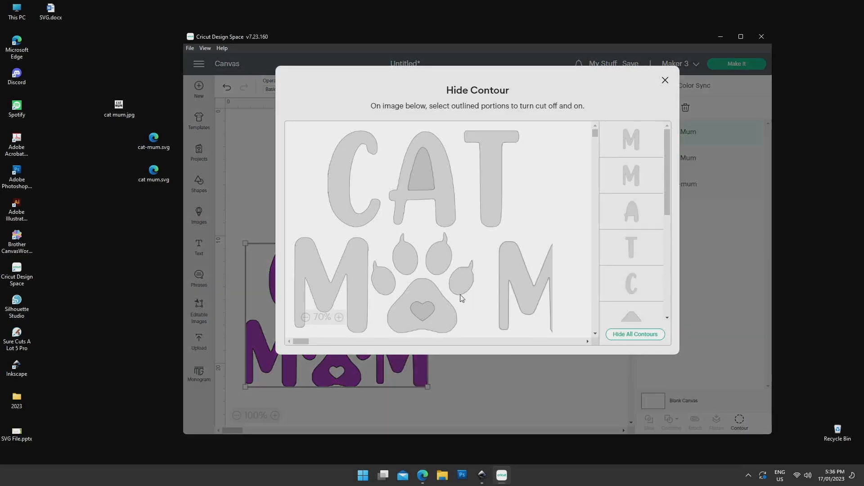
pyautogui.click(396, 206)
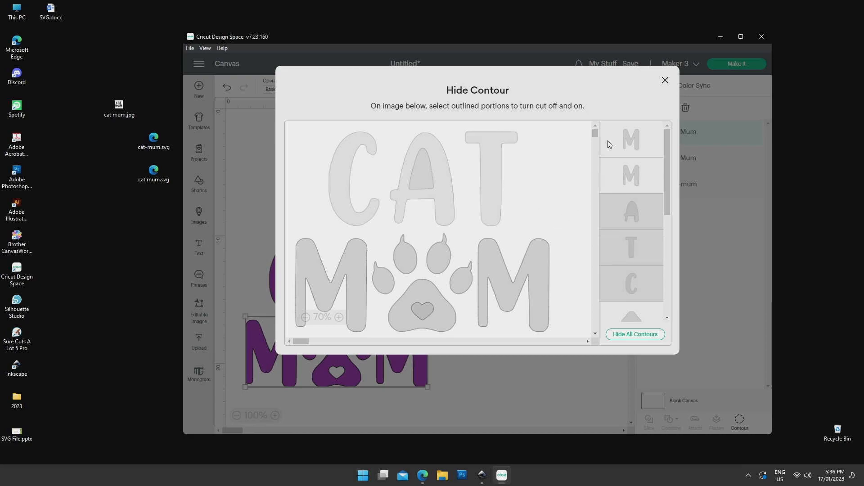
pyautogui.click(666, 81)
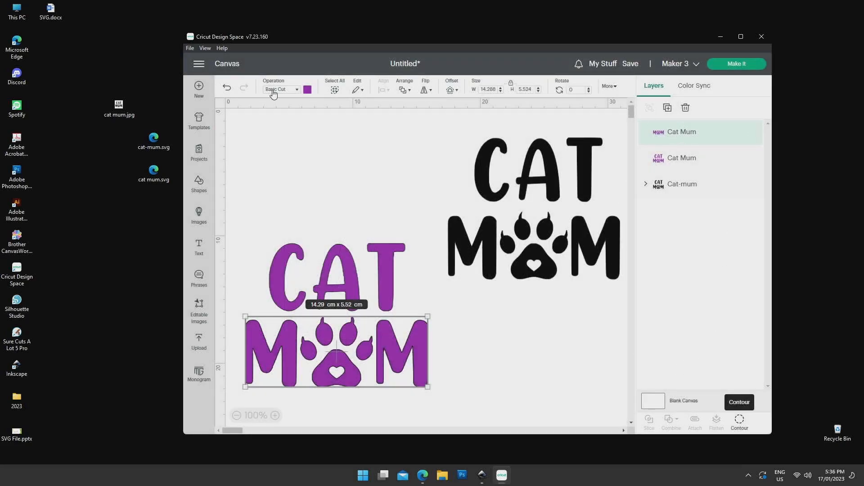
# Step: Recolor the remaining MUM part of the upper Cat Mum layer black and deselect it
pyautogui.click(308, 90)
pyautogui.click(316, 128)
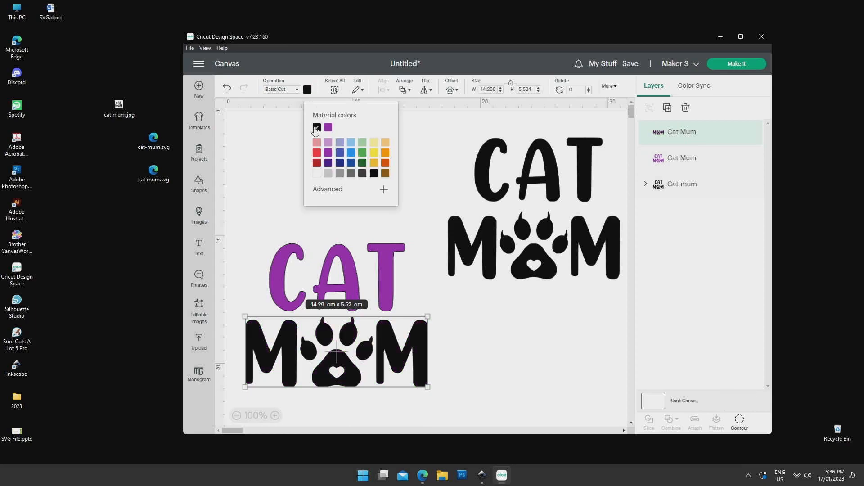
pyautogui.click(273, 180)
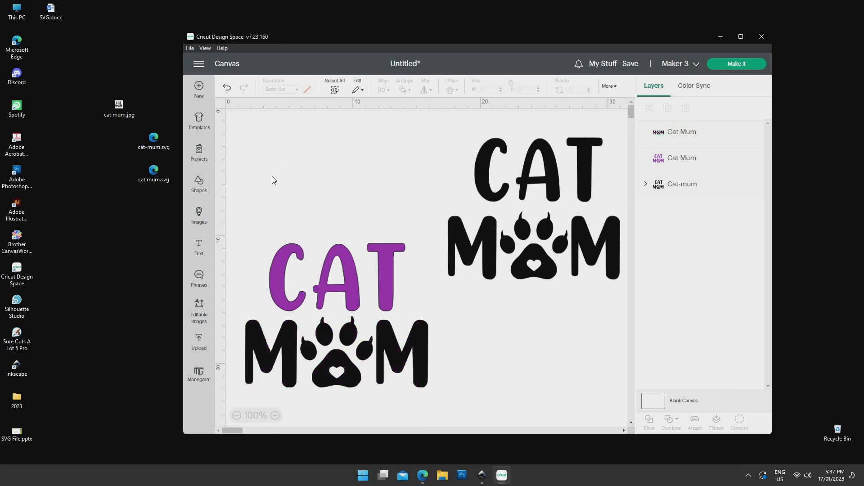
# Step: Check the two stacked Cat Mum layers individually, and select both together
pyautogui.click(668, 157)
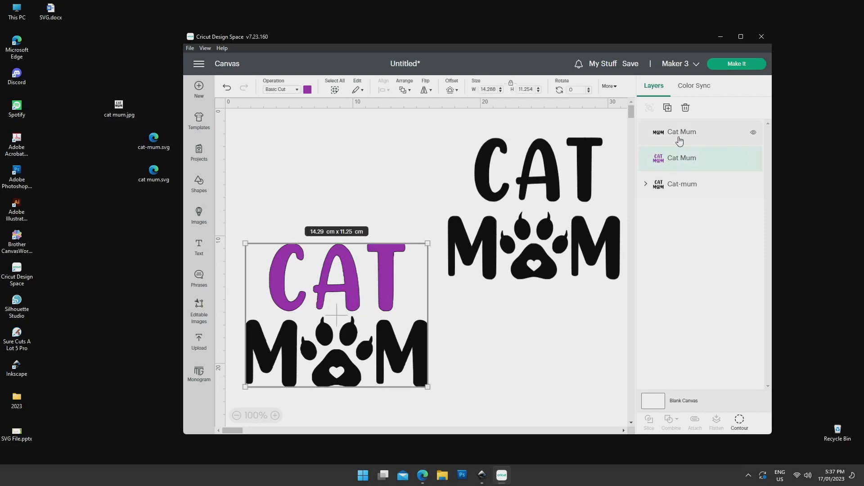
pyautogui.click(679, 141)
pyautogui.click(683, 158)
pyautogui.keyDown('shift'); pyautogui.click(700, 139); pyautogui.keyUp('shift')
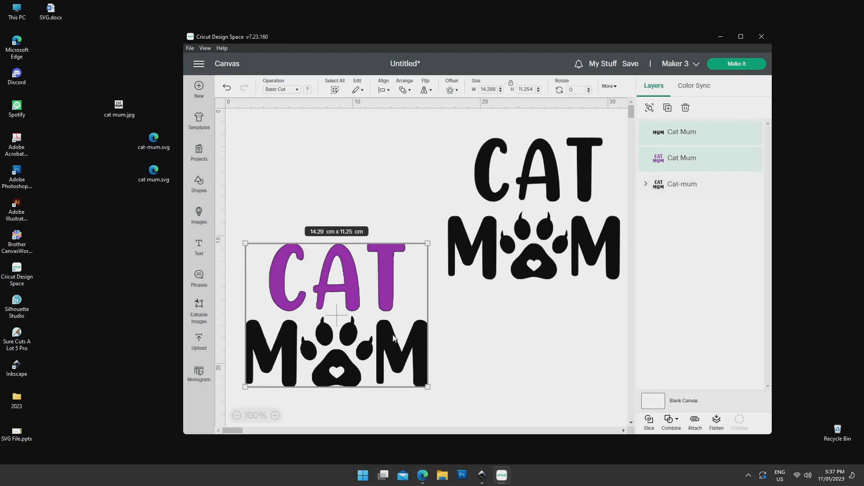
# Step: Expand the Cat-mum layer group and select the whole converted SVG design on the canvas
pyautogui.click(645, 184)
pyautogui.click(199, 341)
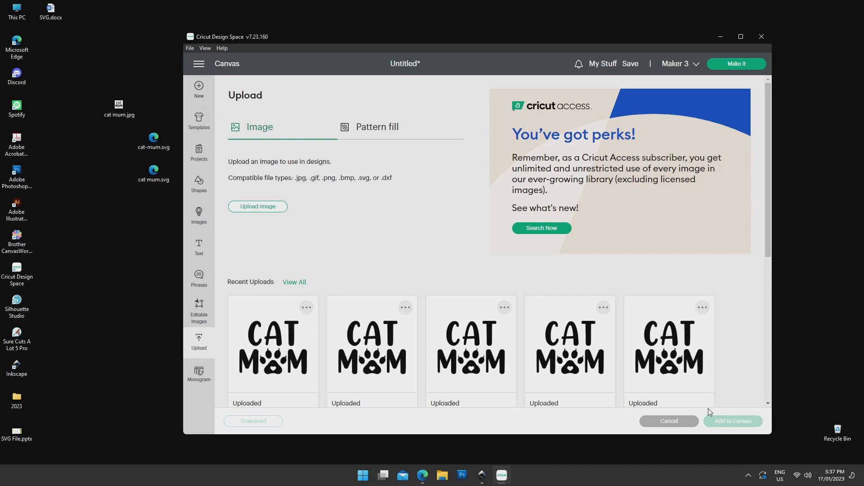
pyautogui.click(679, 422)
pyautogui.click(569, 249)
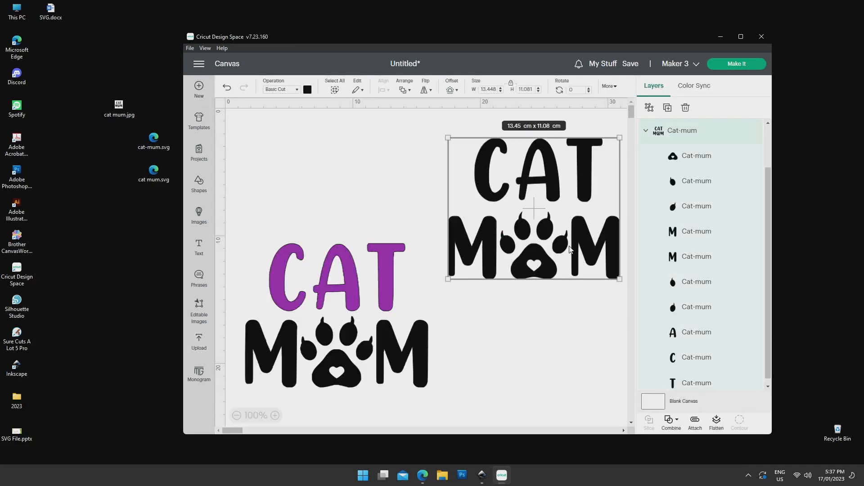
# Step: Review the layers of the Cat-mum group, select its first letter M, and move it slightly away from the paw
pyautogui.scroll(-1, 708, 304)
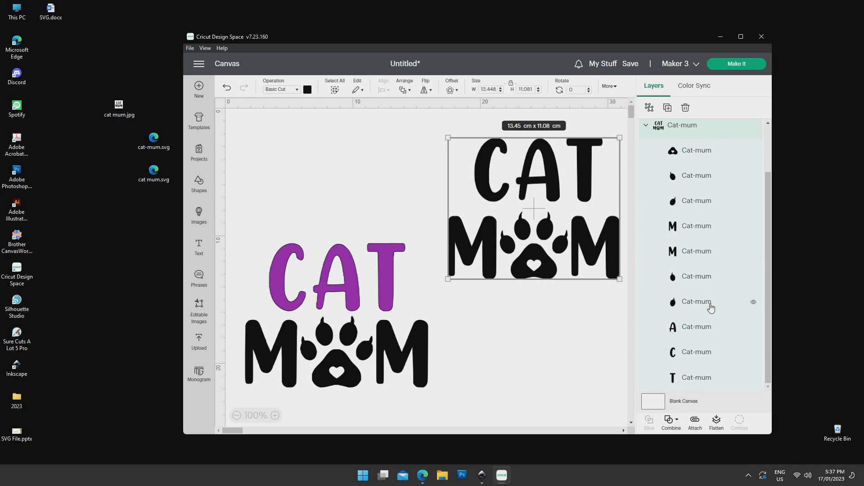
pyautogui.scroll(3, 712, 372)
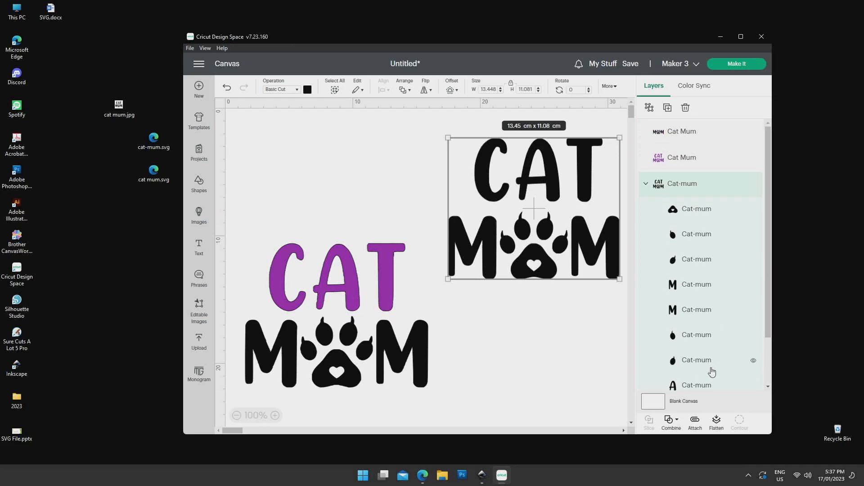
pyautogui.scroll(-3, 712, 372)
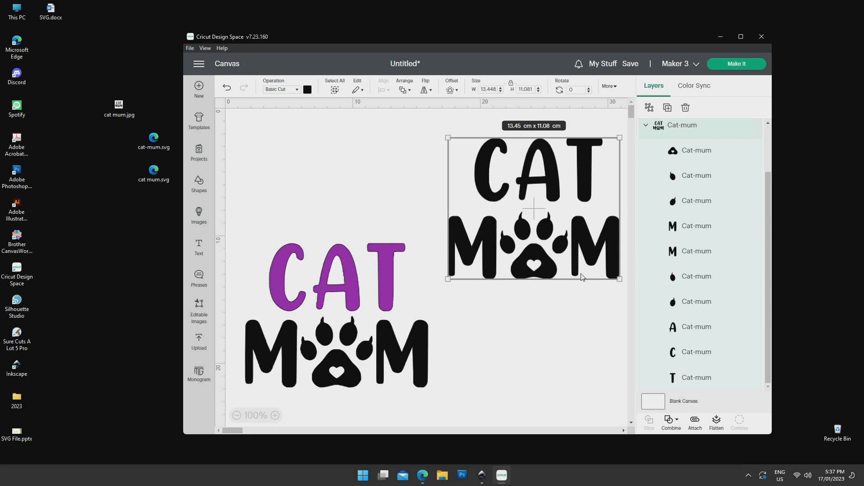
pyautogui.click(681, 254)
pyautogui.moveTo(485, 248)
pyautogui.mouseDown()
pyautogui.moveTo(500, 430)
pyautogui.moveTo(482, 244)
pyautogui.mouseUp()
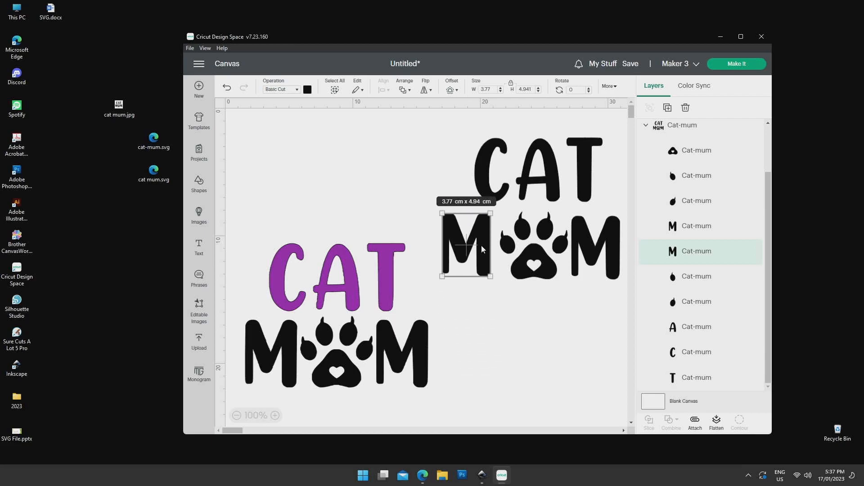
# Step: Undo the first letter M's move, then try moving both M letters together below the paw and undo that too
pyautogui.hotkey('ctrl', 'z')
pyautogui.keyDown('shift'); pyautogui.click(699, 234); pyautogui.keyUp('shift')
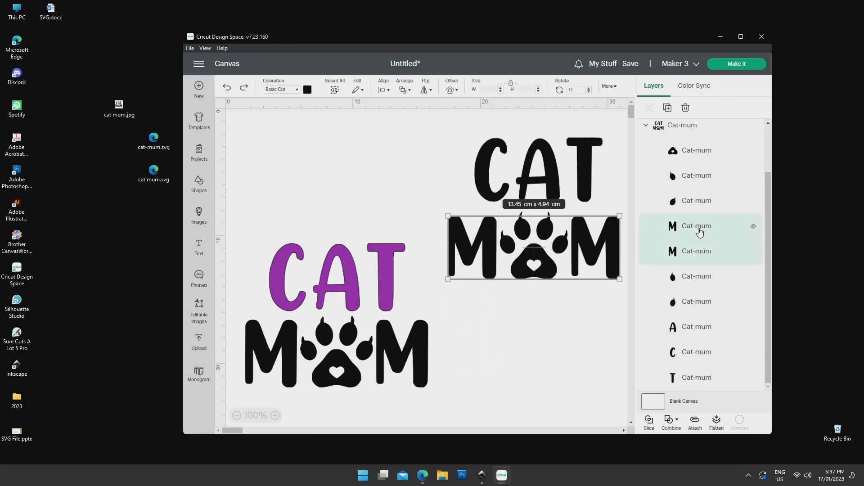
pyautogui.moveTo(588, 245); pyautogui.dragTo(586, 361)
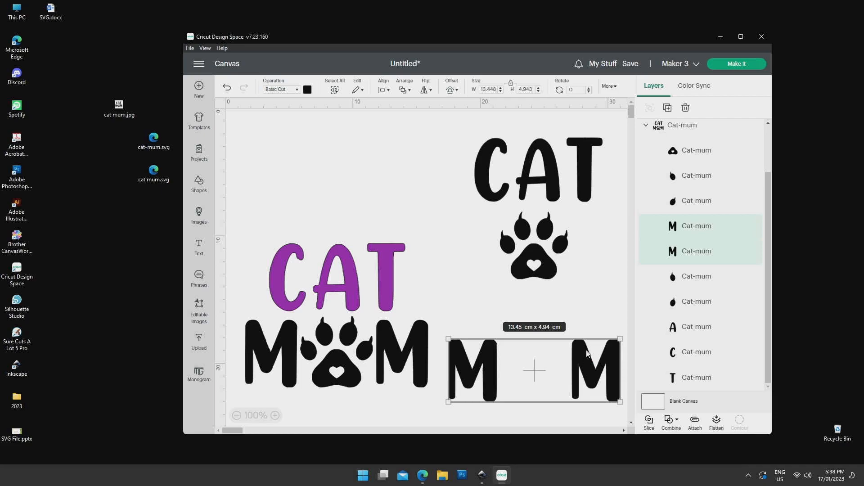
pyautogui.hotkey('ctrl', 'z')
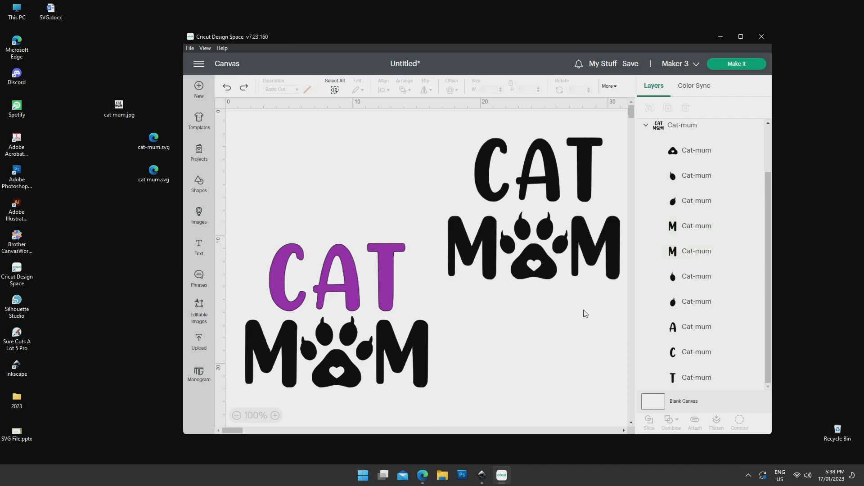
# Step: Recolor both M letters of the converted Cat-mum design green
pyautogui.click(701, 251)
pyautogui.keyDown('shift'); pyautogui.click(706, 225); pyautogui.keyUp('shift')
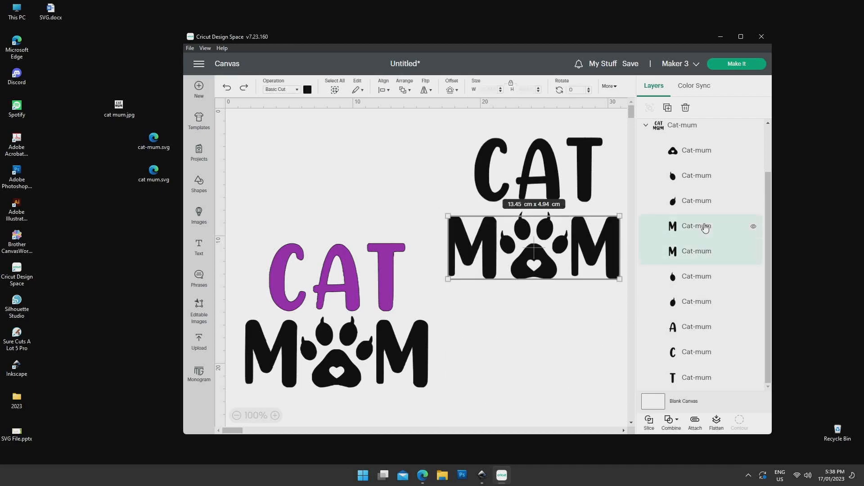
pyautogui.click(307, 89)
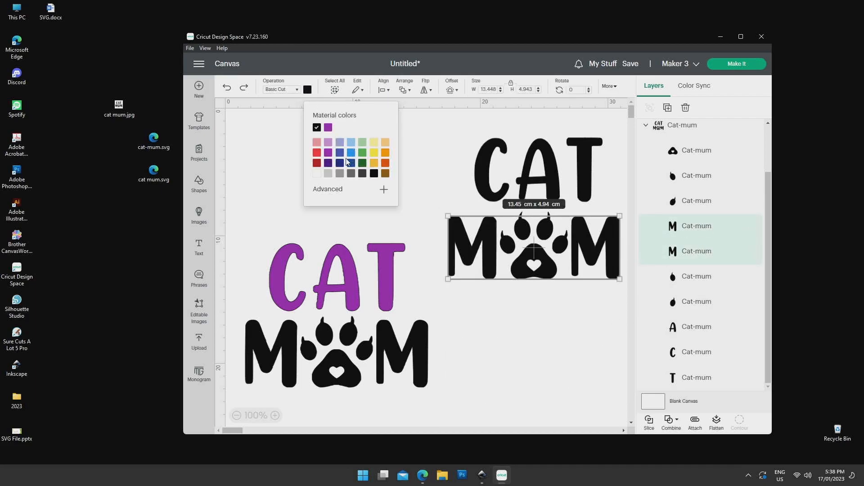
pyautogui.click(362, 154)
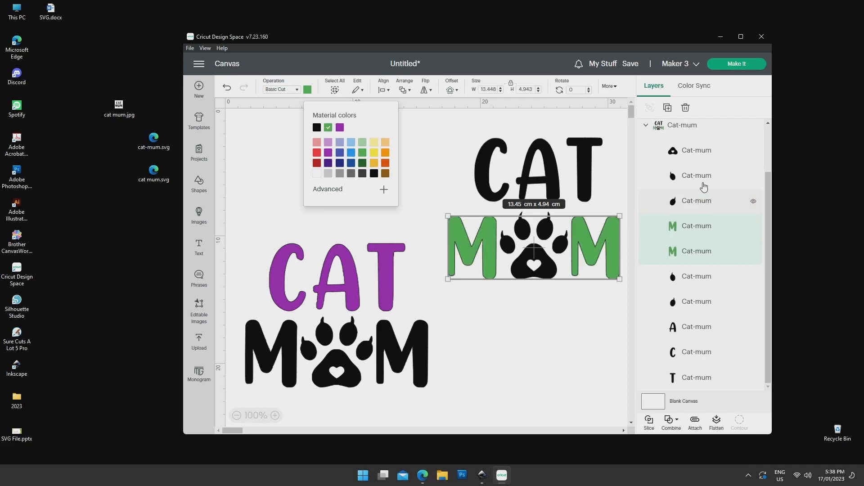
# Step: Recolor the letters C and T of the Cat-mum group yellow, and select the T alone
pyautogui.click(695, 352)
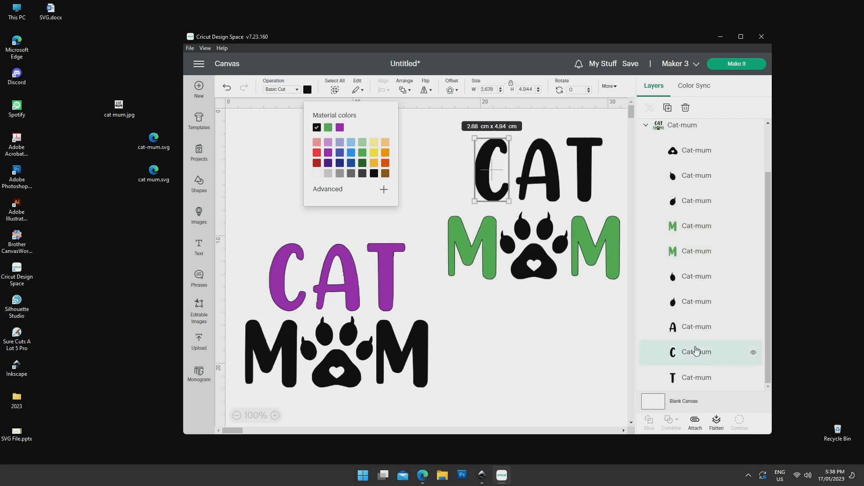
pyautogui.click(696, 330)
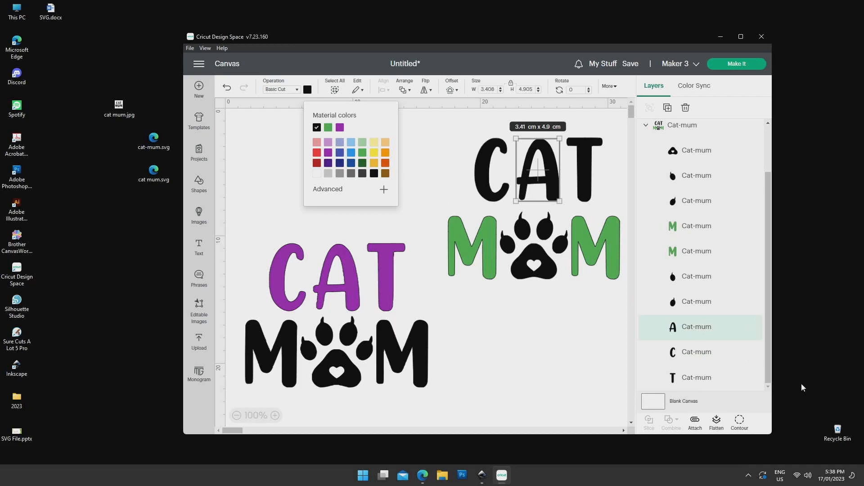
pyautogui.click(691, 353)
pyautogui.keyDown('shift'); pyautogui.click(701, 379); pyautogui.keyUp('shift')
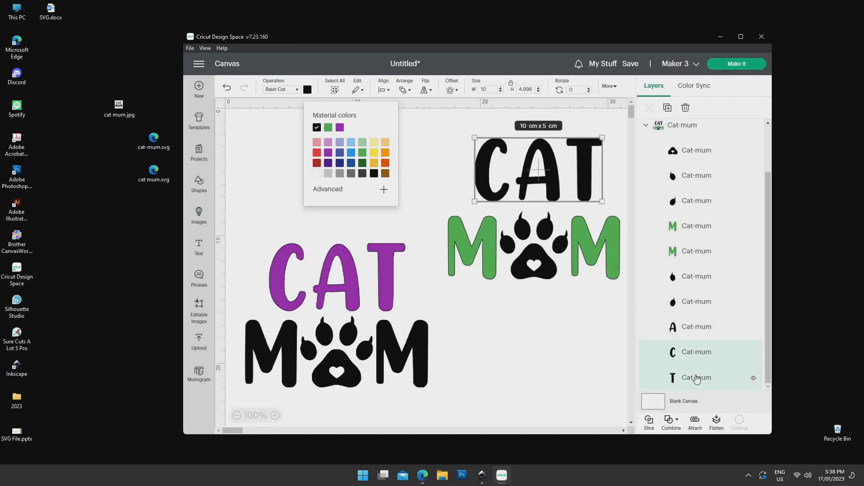
pyautogui.click(374, 154)
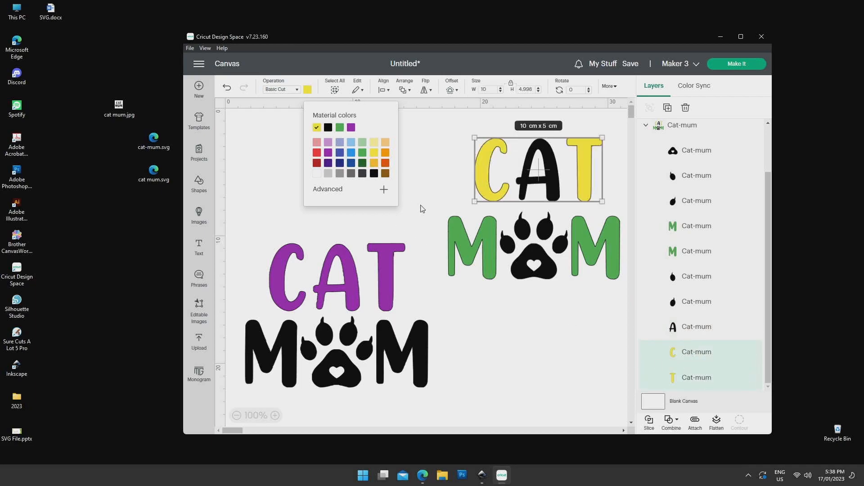
pyautogui.click(722, 375)
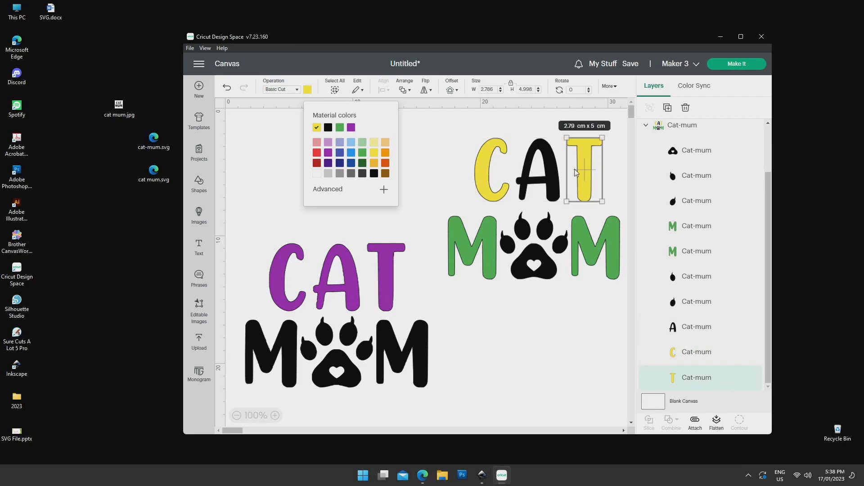
# Step: Select the whole multicolored Cat-mum design and set its operation to Print Then Cut
pyautogui.moveTo(615, 324); pyautogui.dragTo(461, 138)
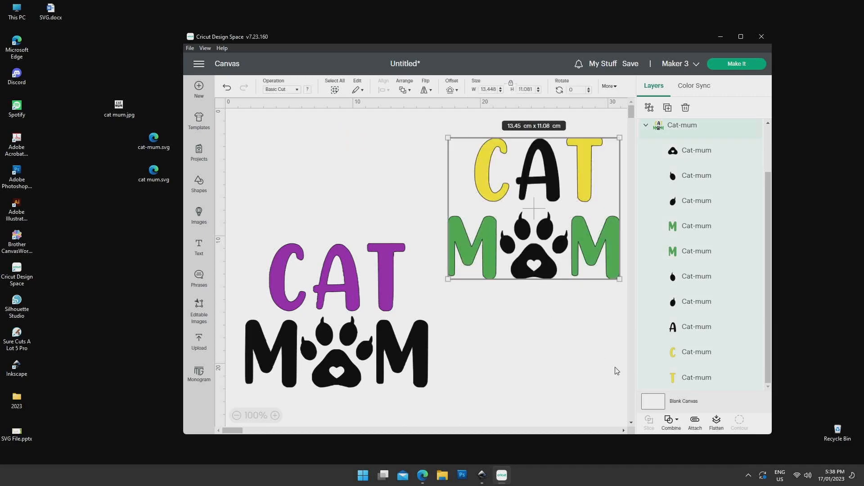
pyautogui.click(297, 90)
pyautogui.click(293, 229)
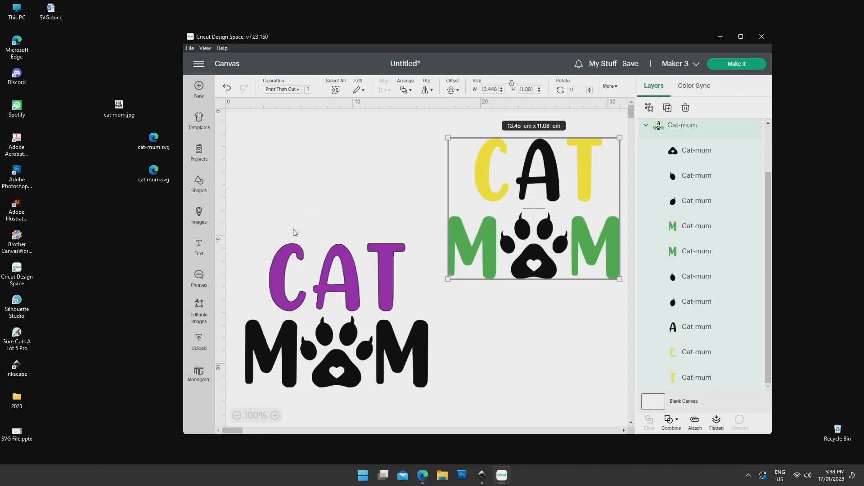
# Step: Separate the black MUM layer from the purple Cat Mum layer, placing it below, and collapse the Cat-mum group
pyautogui.moveTo(574, 246); pyautogui.dragTo(558, 262)
pyautogui.moveTo(502, 263)
pyautogui.mouseDown()
pyautogui.moveTo(522, 261)
pyautogui.moveTo(512, 262)
pyautogui.mouseUp()
pyautogui.moveTo(414, 358); pyautogui.dragTo(481, 390)
pyautogui.moveTo(381, 294); pyautogui.dragTo(371, 207)
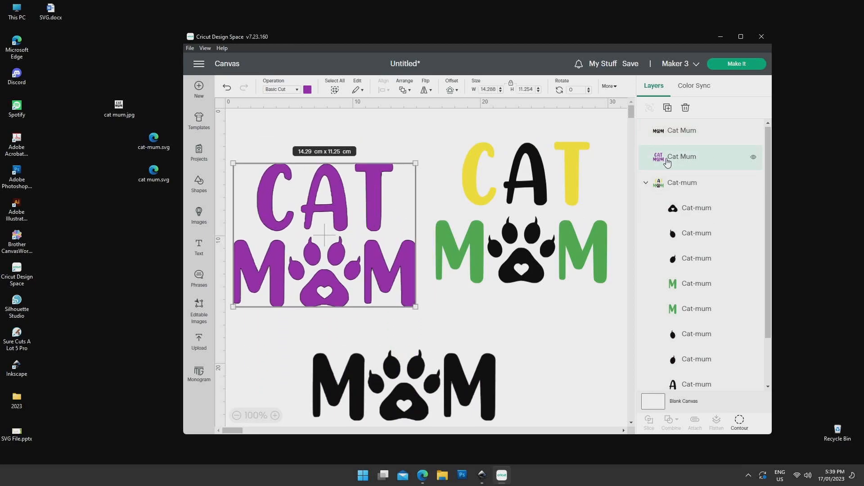
pyautogui.click(646, 183)
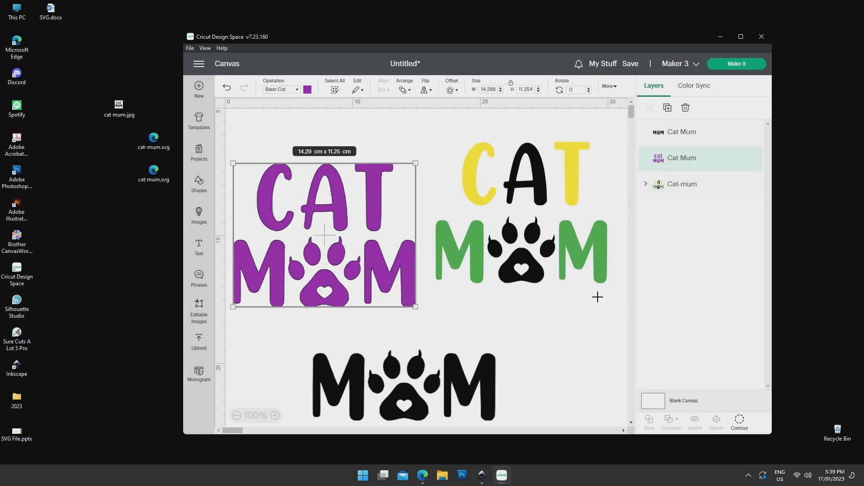
# Step: Arrange the purple and multicolored designs side by side above the black MUM, and minimize the program window
pyautogui.moveTo(612, 303); pyautogui.dragTo(439, 135)
pyautogui.moveTo(545, 204); pyautogui.dragTo(521, 207)
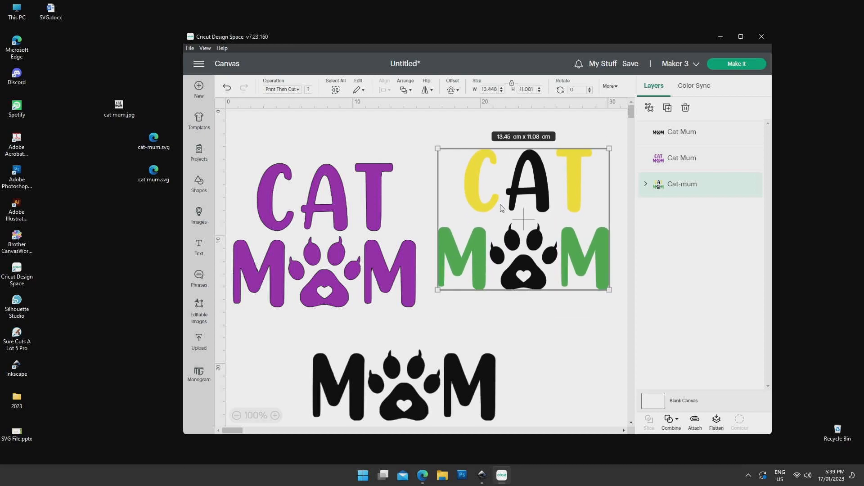
pyautogui.moveTo(410, 266); pyautogui.dragTo(413, 247)
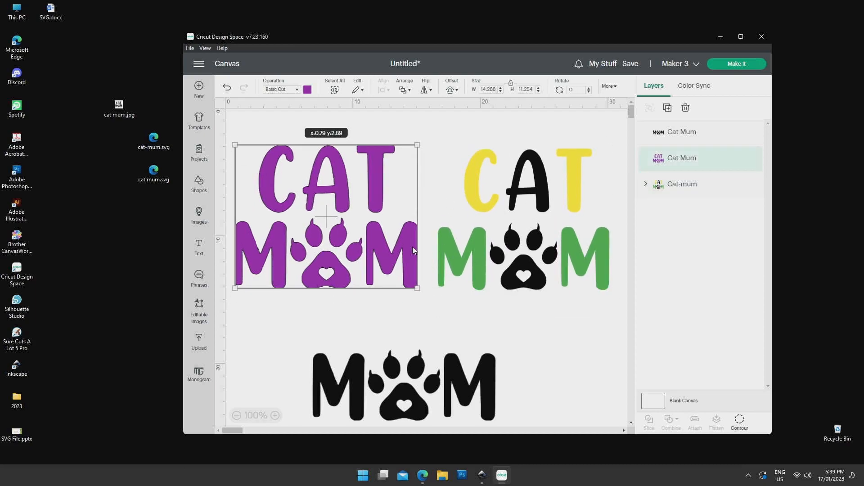
pyautogui.click(579, 329)
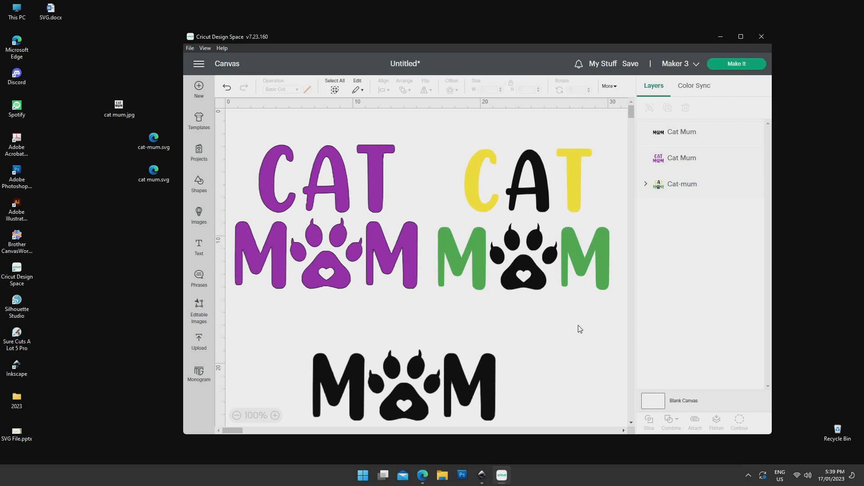
pyautogui.click(722, 37)
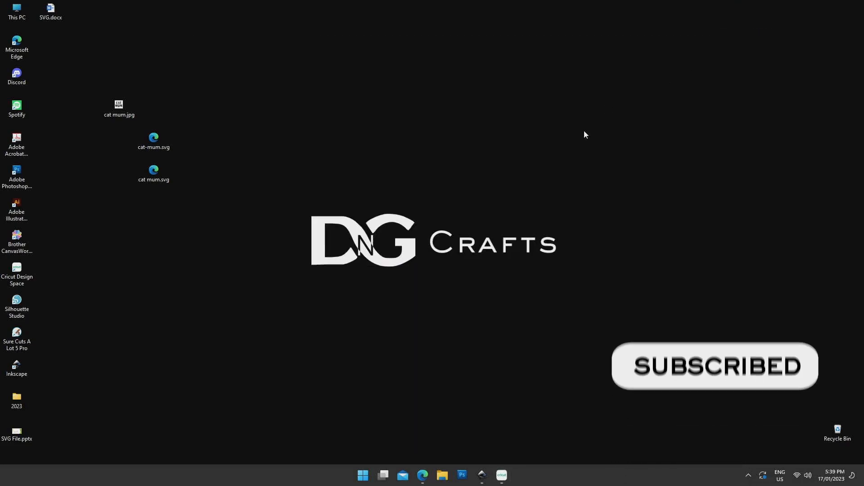